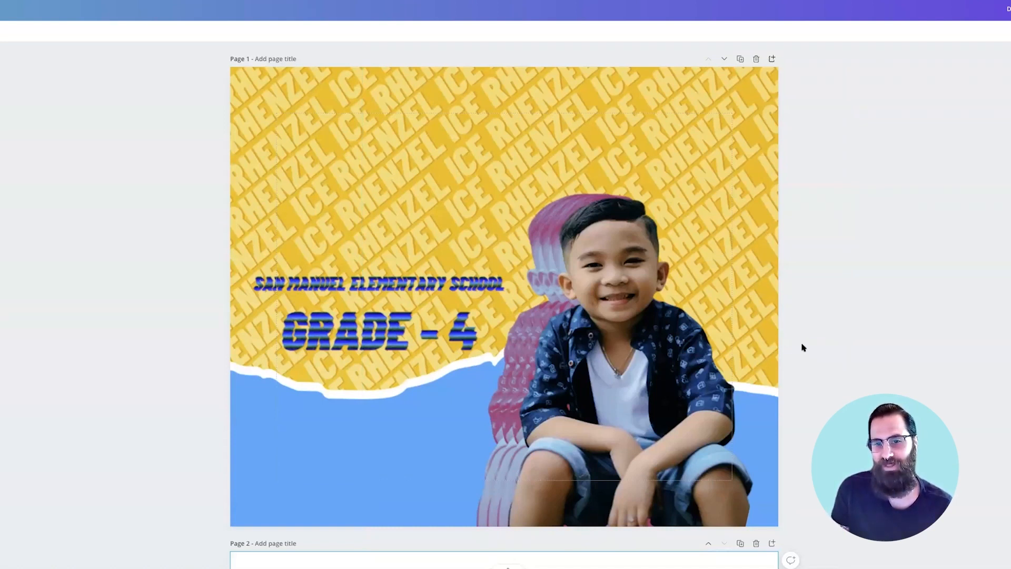
- Scroll down past the finished first page to the blank second page
scroll(803, 345, "down", 3)
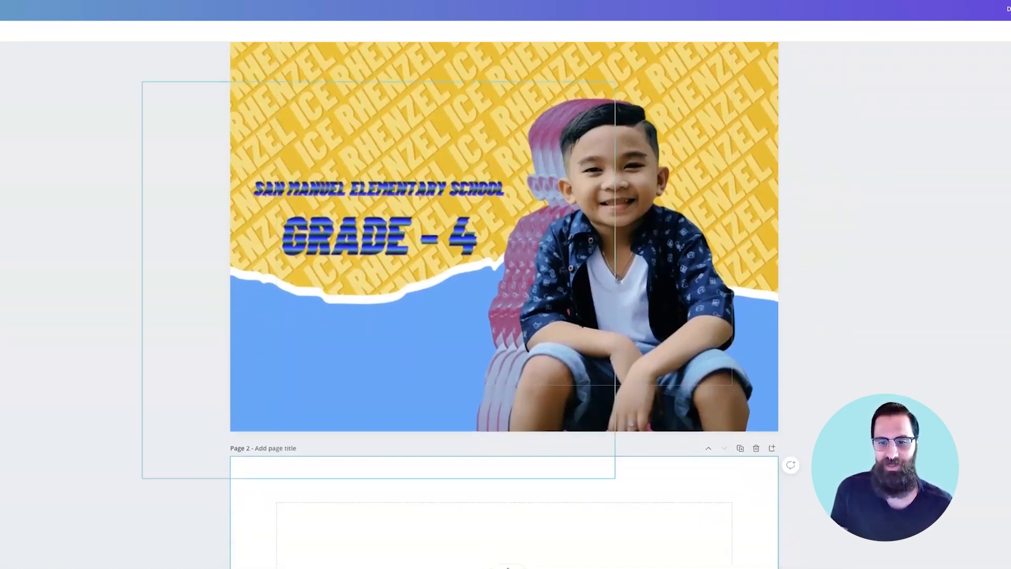
- Check the boy cutout copy on page 2 and bring up its background colour choices
scroll(505, 303, "up", 2)
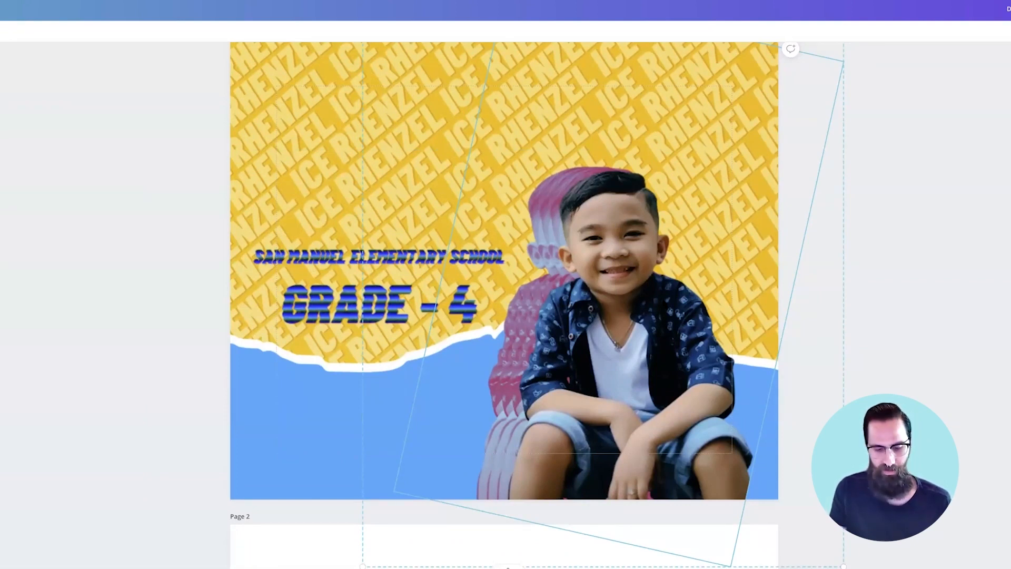
scroll(672, 329, "down", 3)
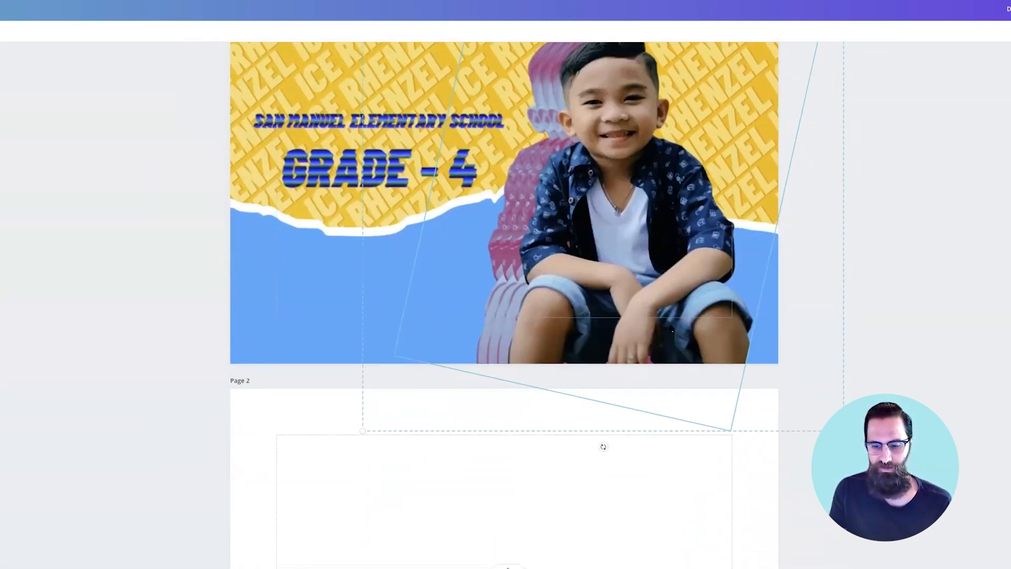
scroll(672, 330, "down", 6)
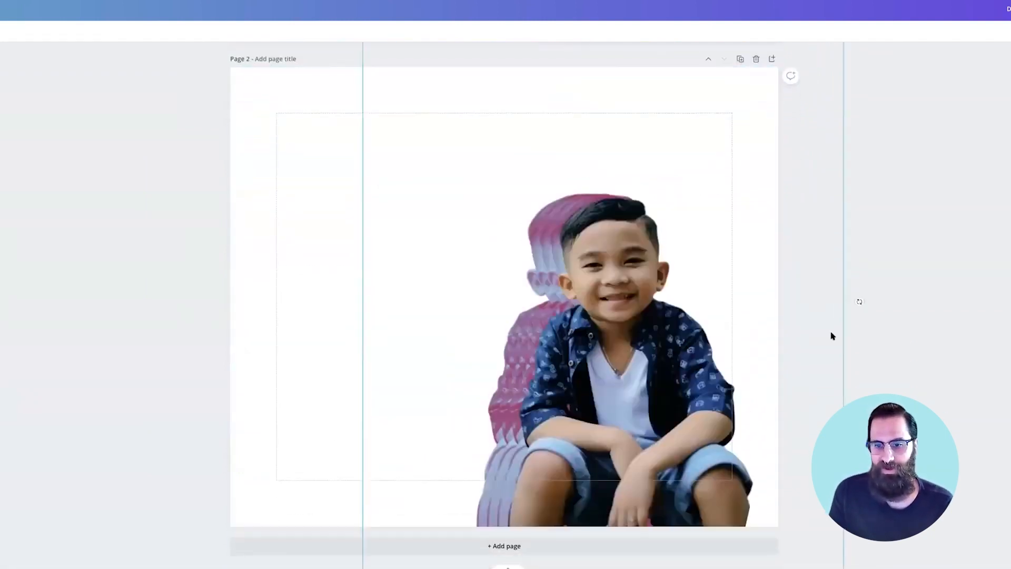
scroll(869, 334, "up", 4)
scroll(242, 269, "down", 1)
scroll(278, 270, "up", 1)
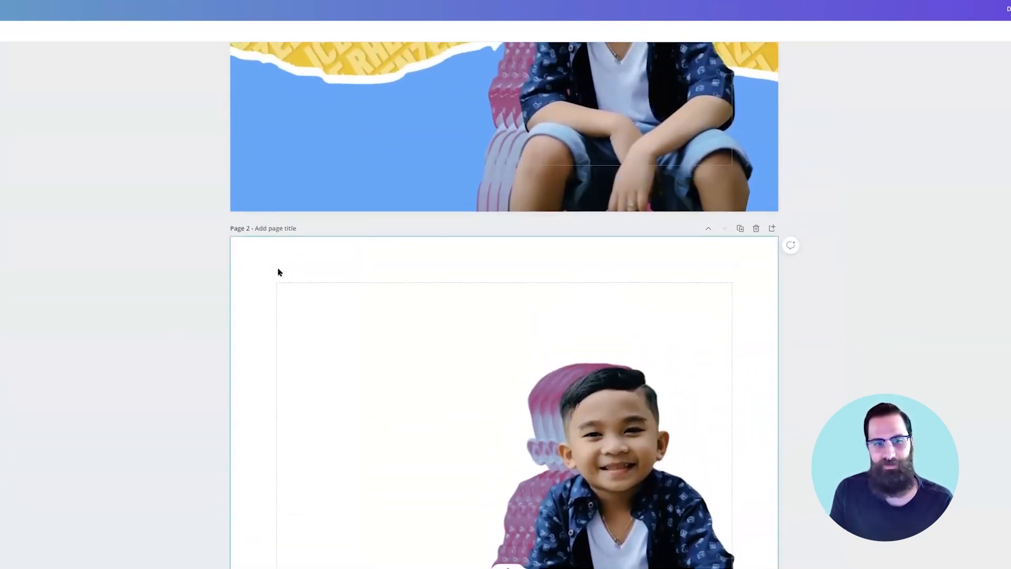
scroll(81, 199, "down", 2)
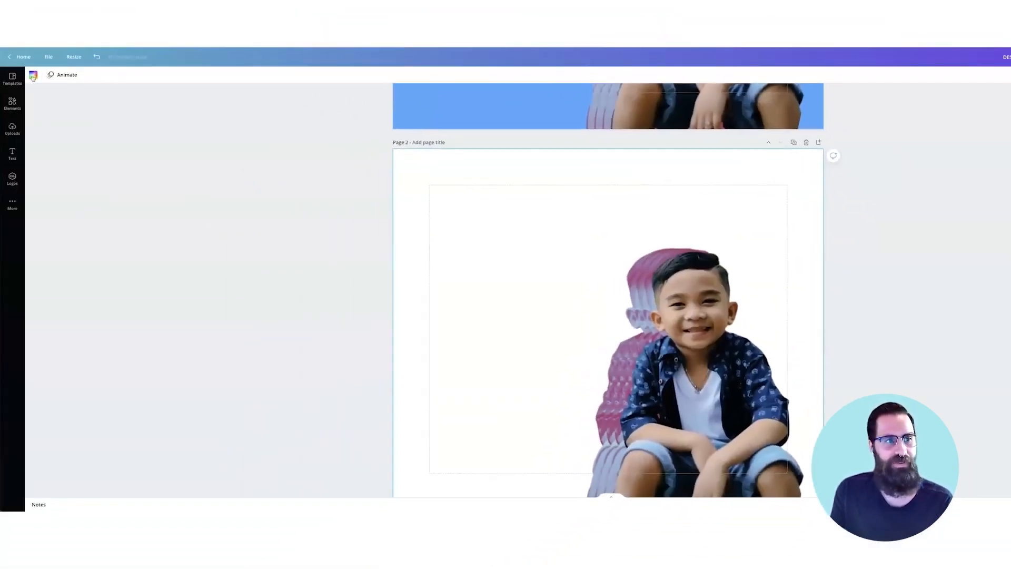
left_click(33, 75)
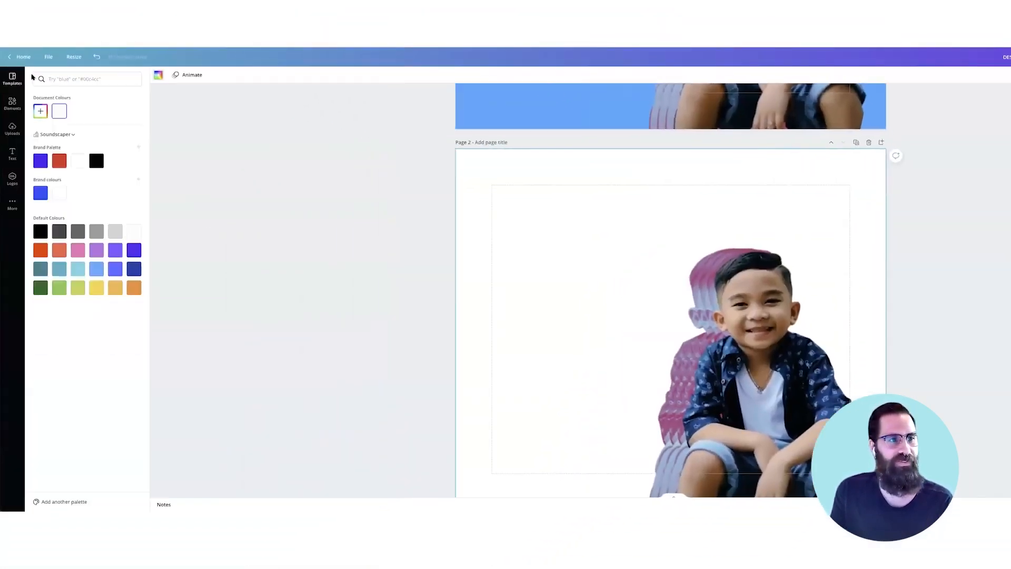
- Set page 2's background to the purple brand-palette colour, then select the boy image
left_click(46, 163)
scroll(385, 231, "up", 1)
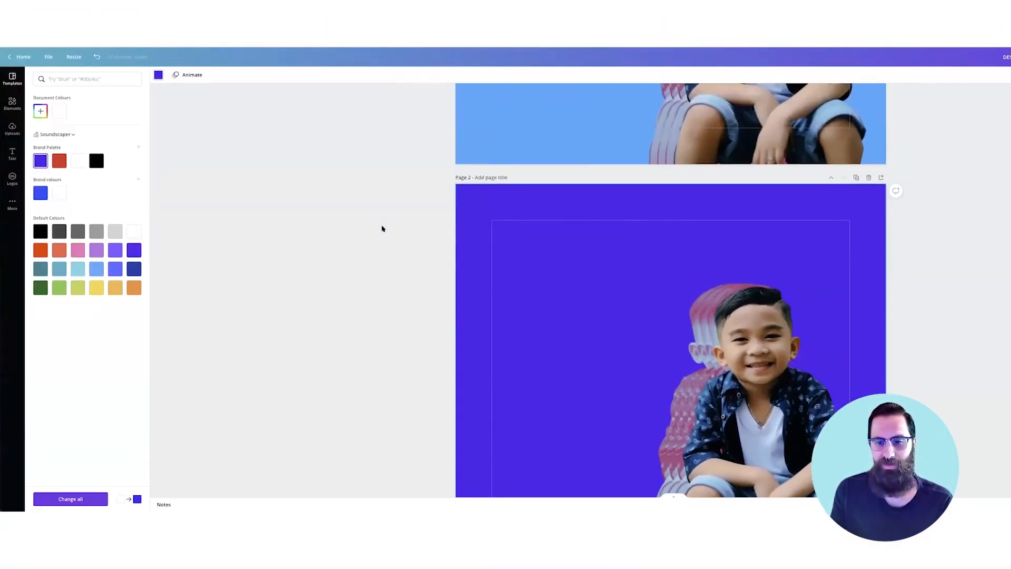
scroll(382, 228, "down", 2)
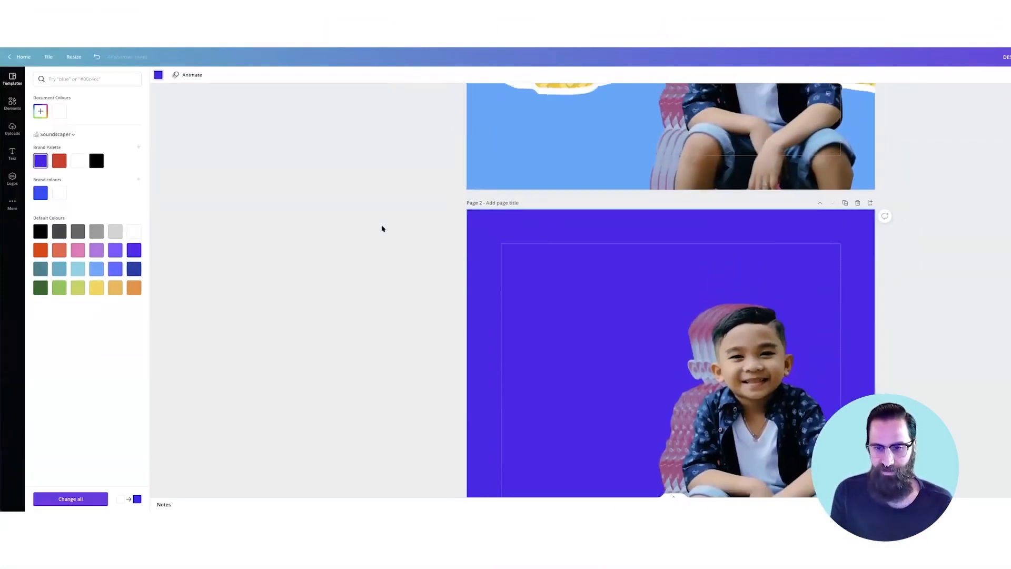
scroll(384, 228, "up", 1)
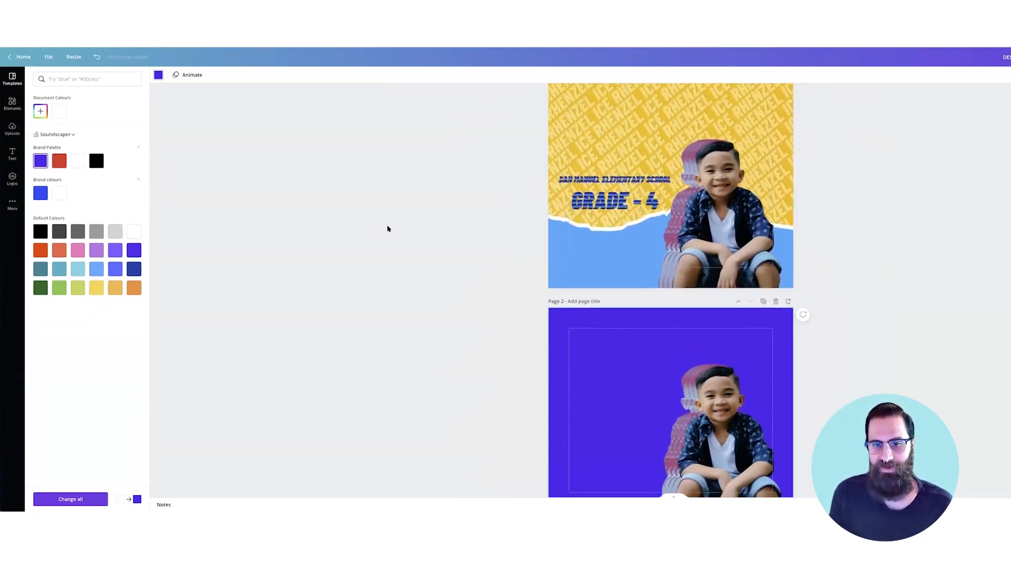
left_click(614, 208)
scroll(614, 208, "up", 1)
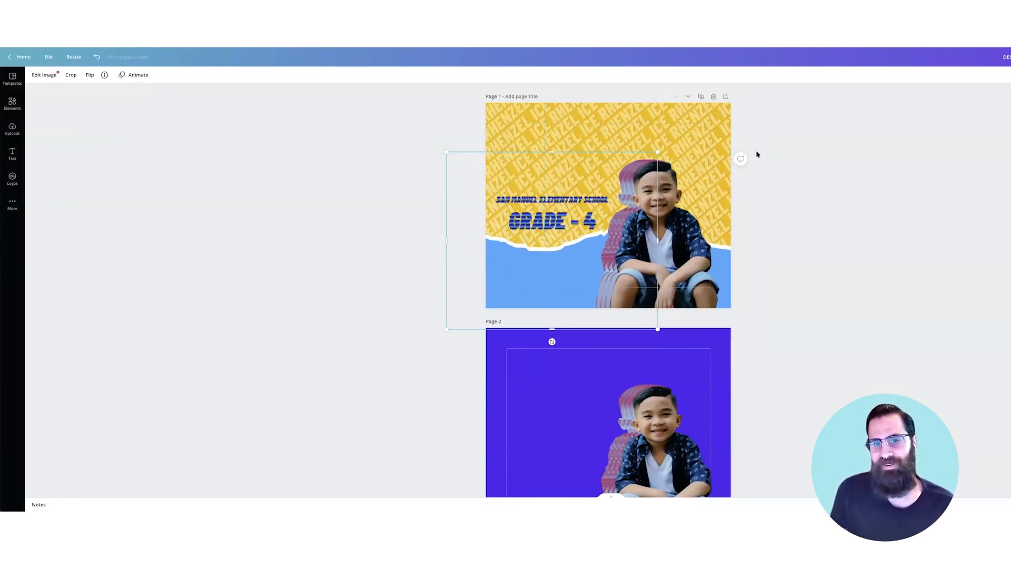
- Scroll up and down through both pages to review the design
scroll(758, 154, "down", 1)
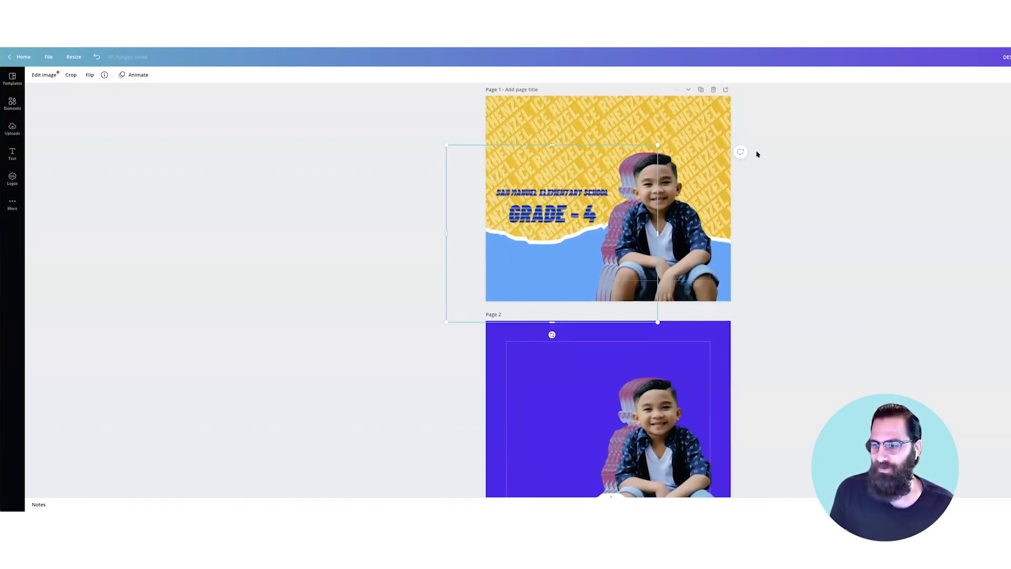
scroll(757, 154, "down", 2)
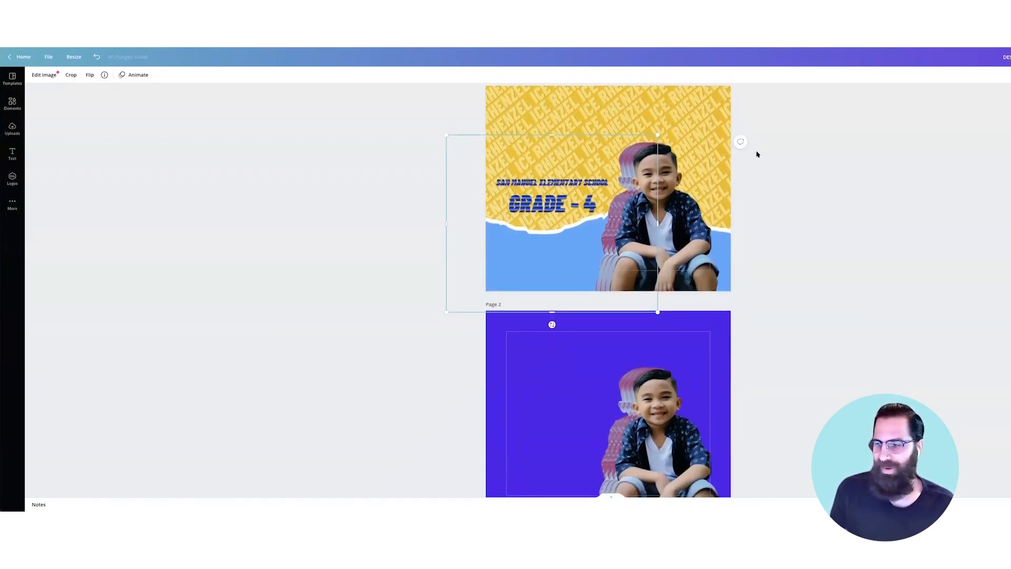
scroll(757, 154, "up", 1)
scroll(758, 154, "down", 1)
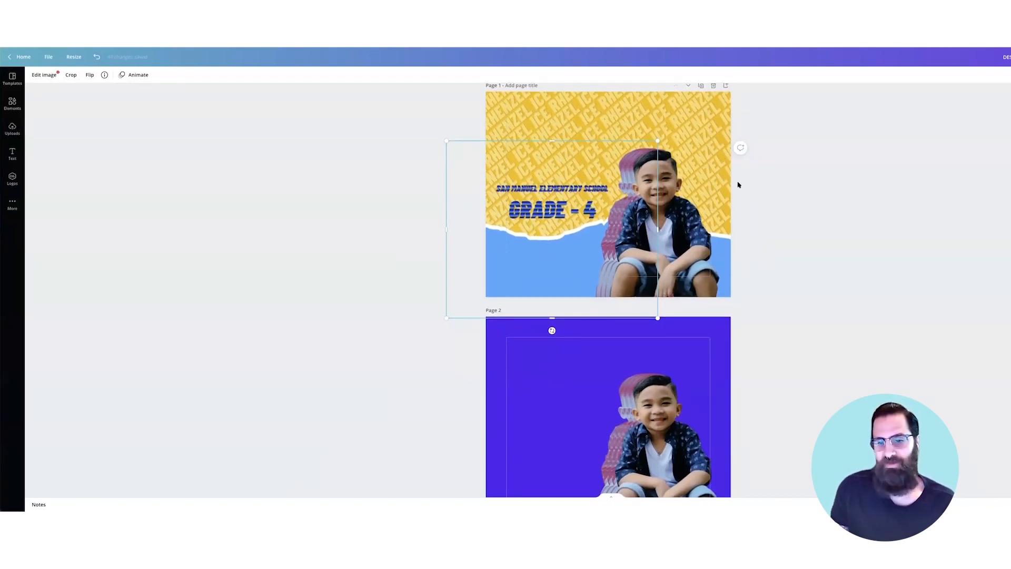
scroll(742, 183, "down", 2)
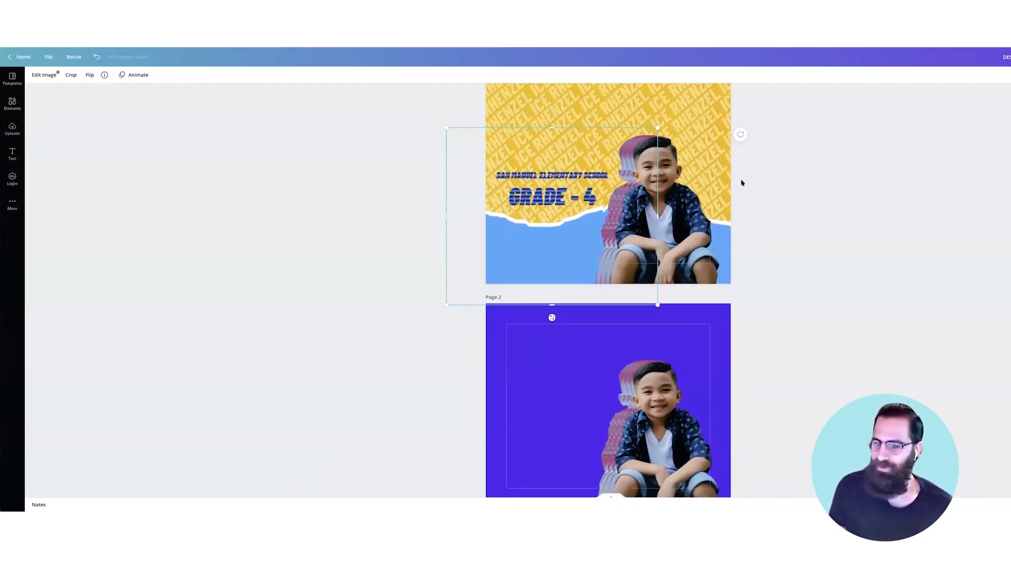
scroll(739, 195, "down", 1)
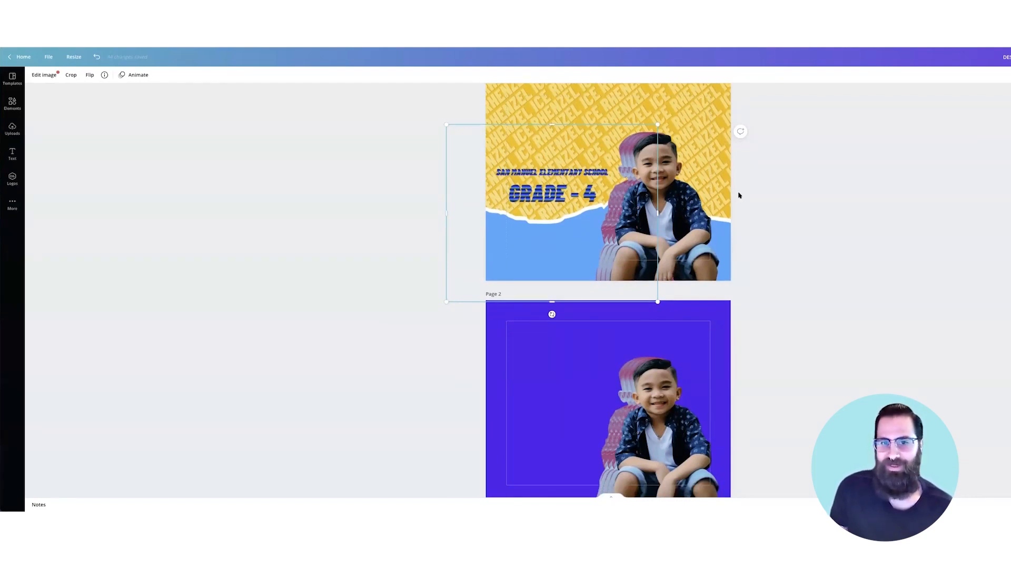
scroll(739, 195, "up", 2)
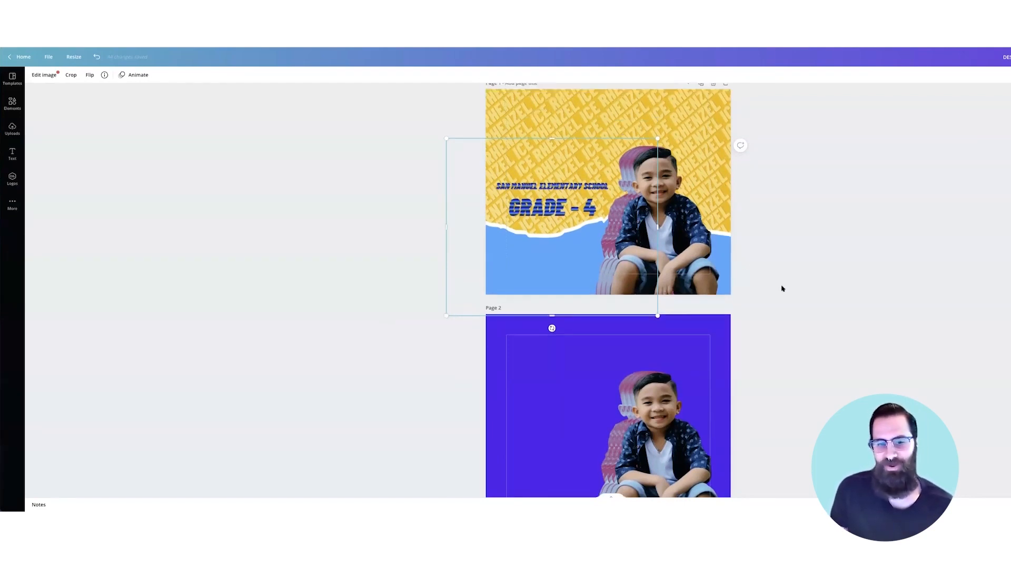
scroll(777, 285, "down", 4)
scroll(596, 156, "up", 5)
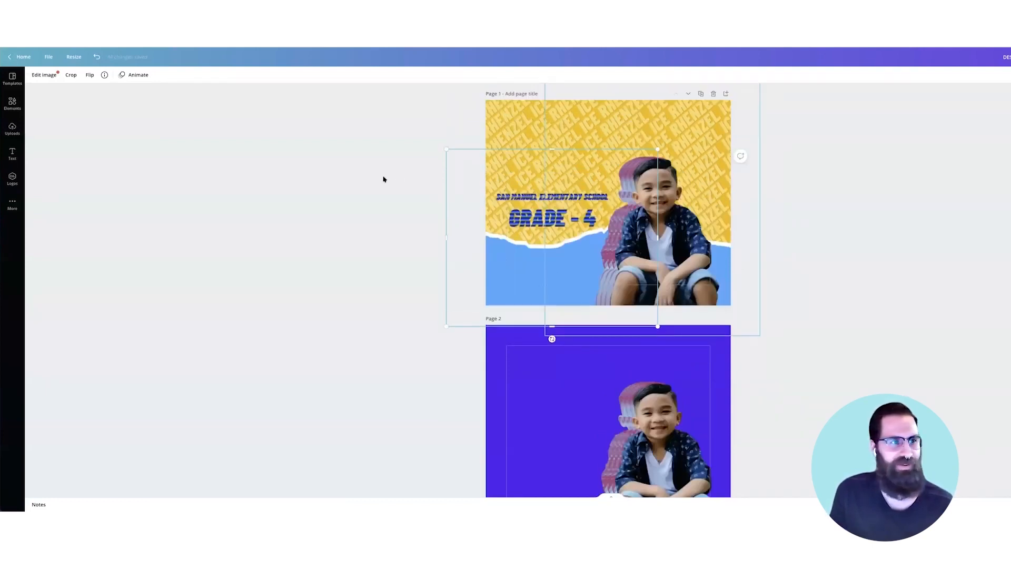
scroll(142, 142, "down", 5)
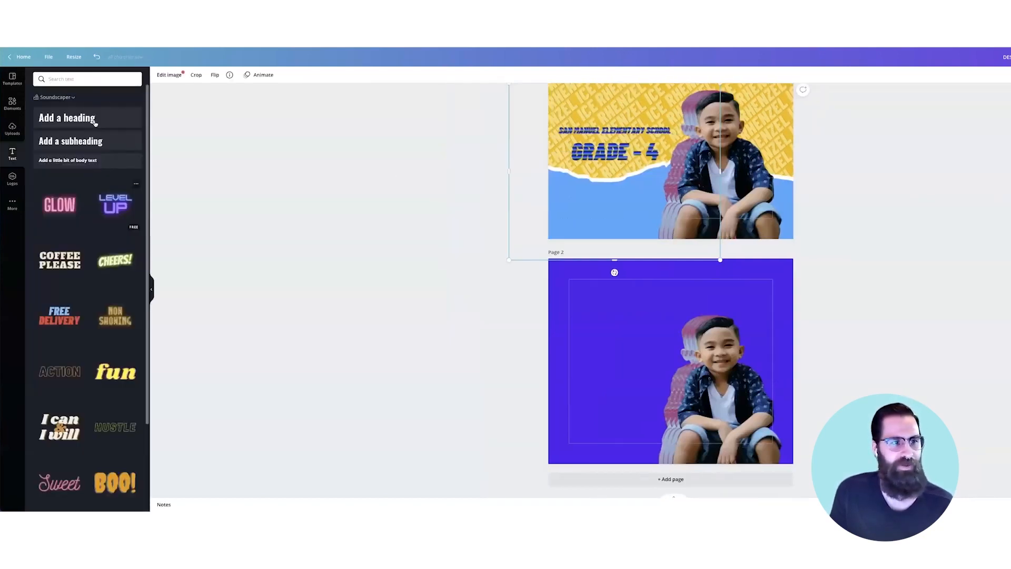
- Add a heading text box at page 2's top-left, removing the stray one on page 1
left_click_drag(615, 188, 617, 185)
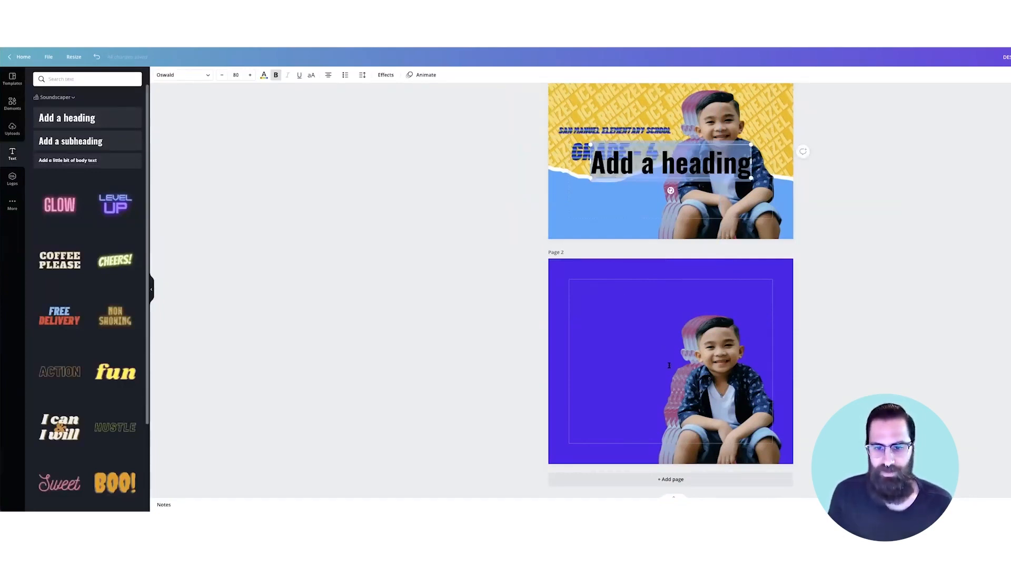
key("BackSpace")
left_click(637, 360)
key("t")
left_click_drag(636, 364, 608, 289)
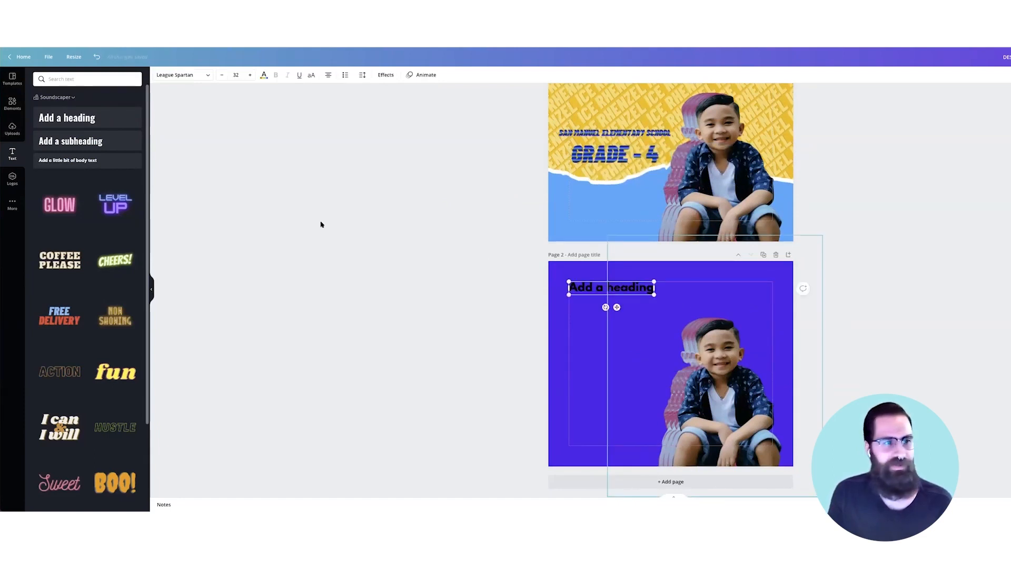
- Set the heading font to Gatwick Bold and change its text to 'ICE'
left_click(208, 76)
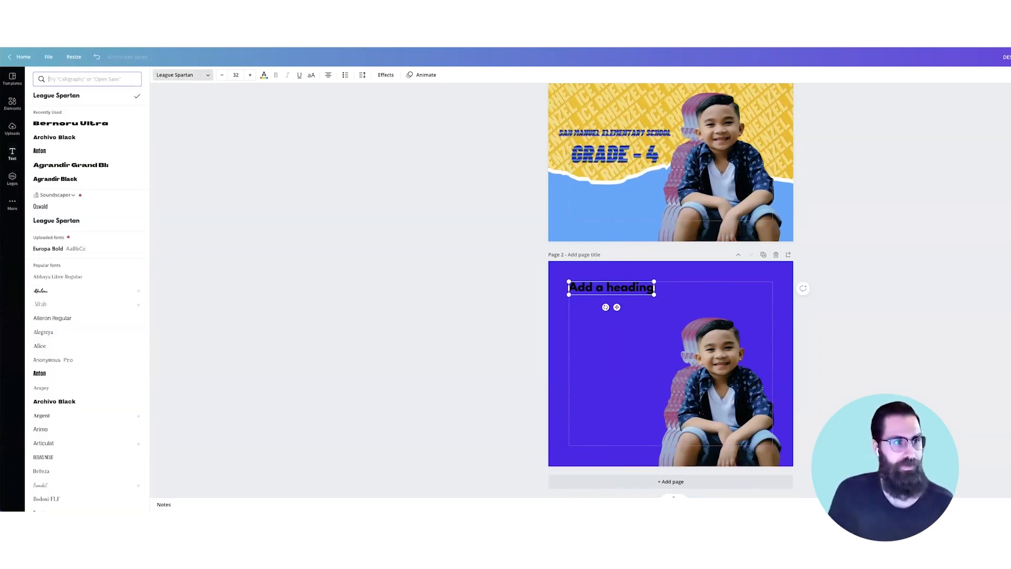
type("gat")
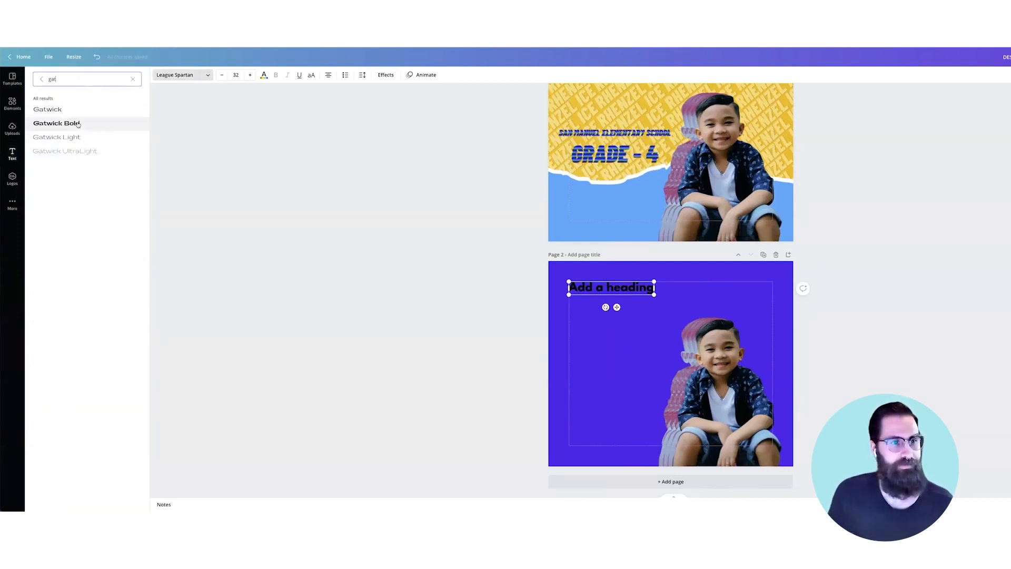
left_click(77, 124)
scroll(634, 118, "up", 2)
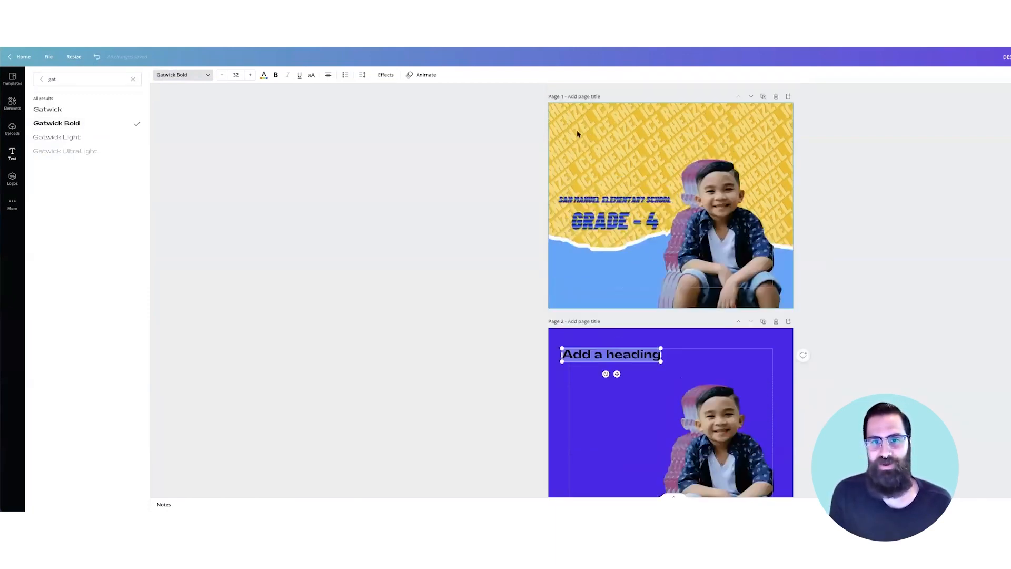
left_click(619, 352)
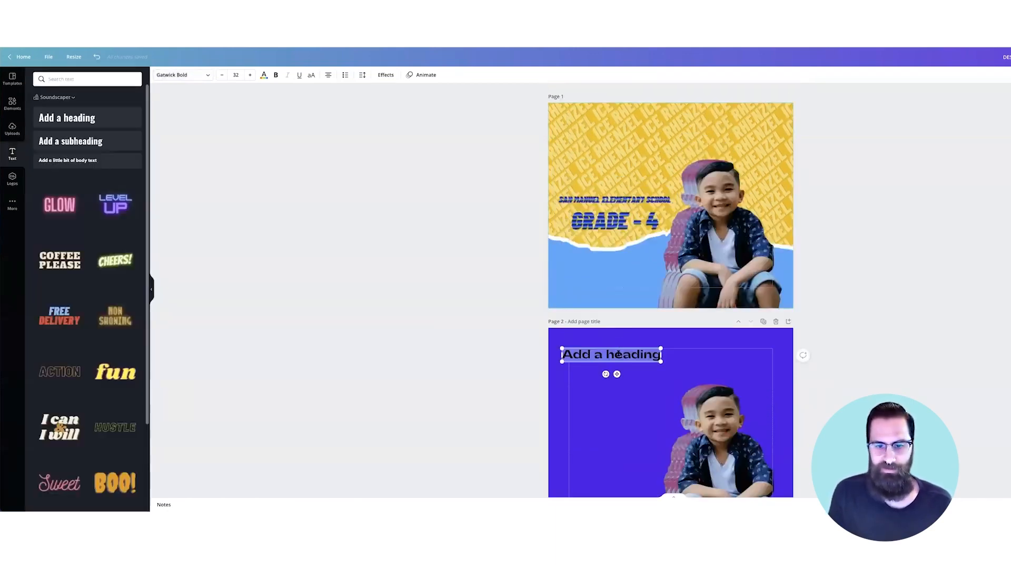
key("BackSpace")
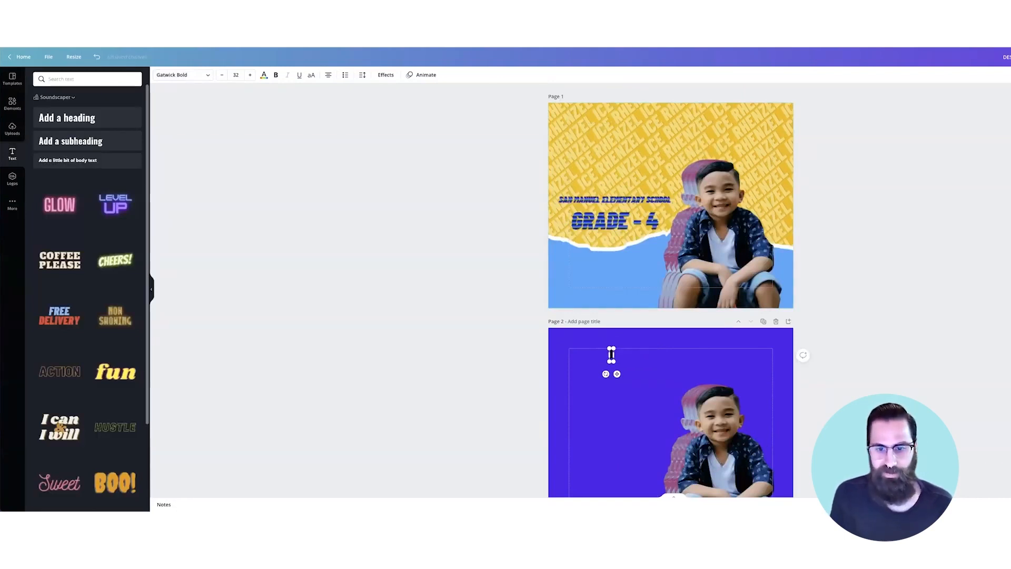
type("ICE")
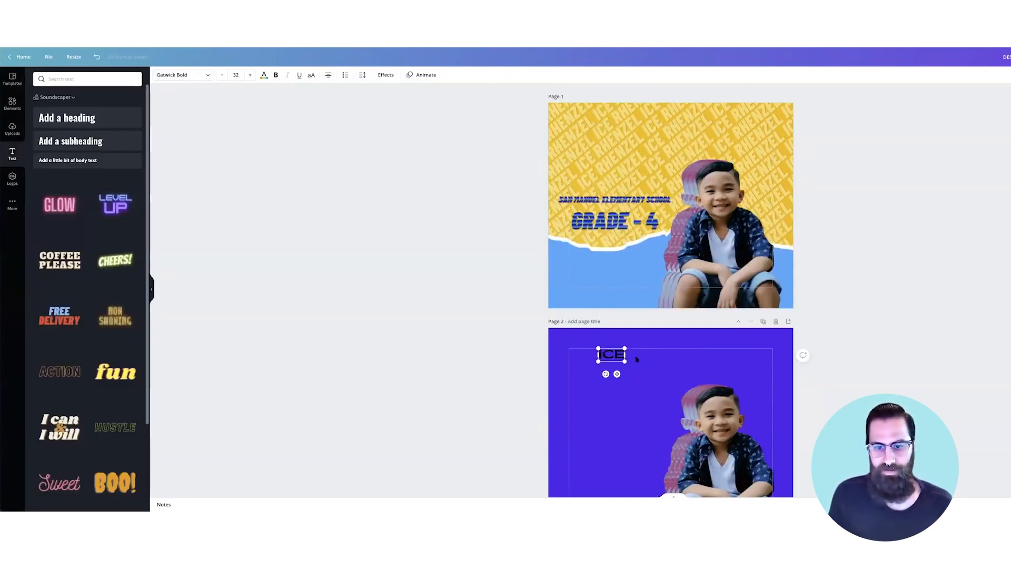
- Undo the accidental image change, move ICE to the left margin and duplicate it
left_click(615, 362)
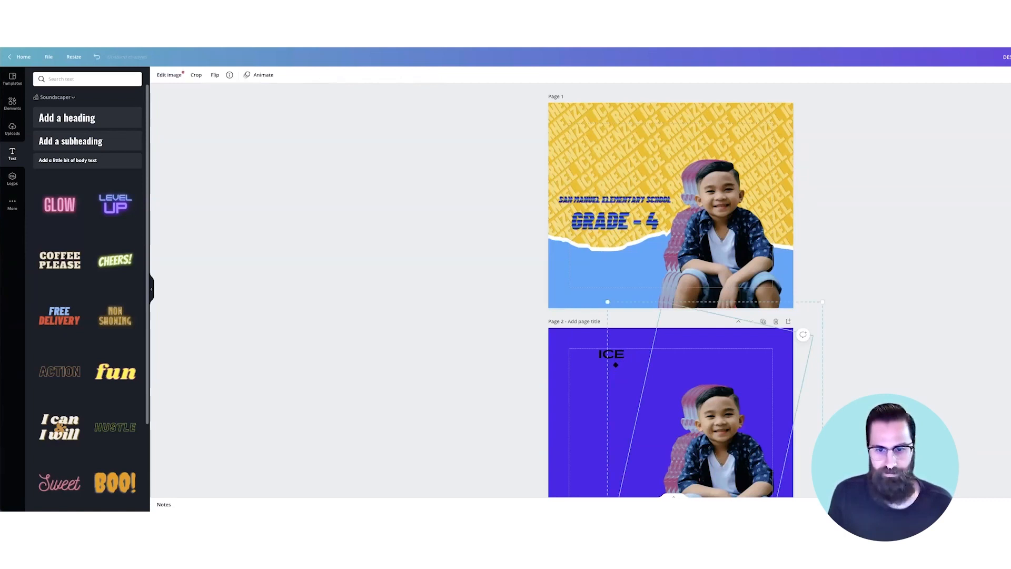
key("ctrl+z")
left_click_drag(580, 357, 585, 373)
key("ctrl+d")
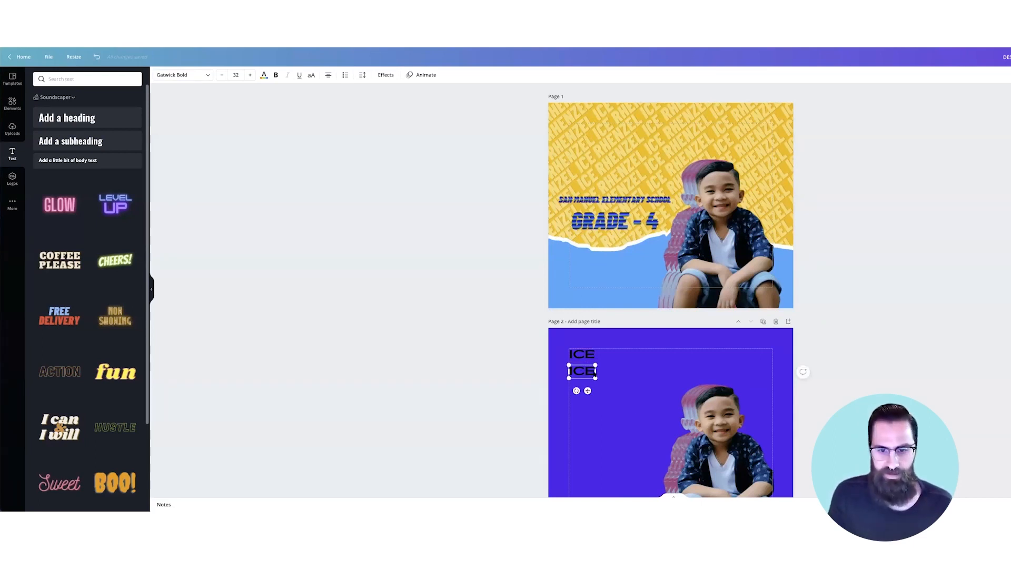
double_click(594, 372)
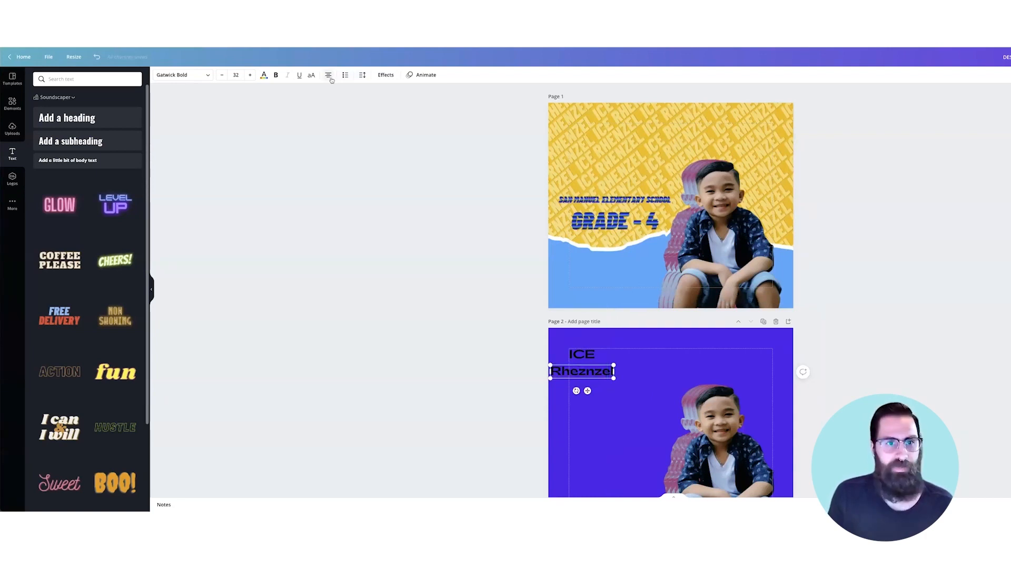
left_click(574, 354)
left_click(328, 74)
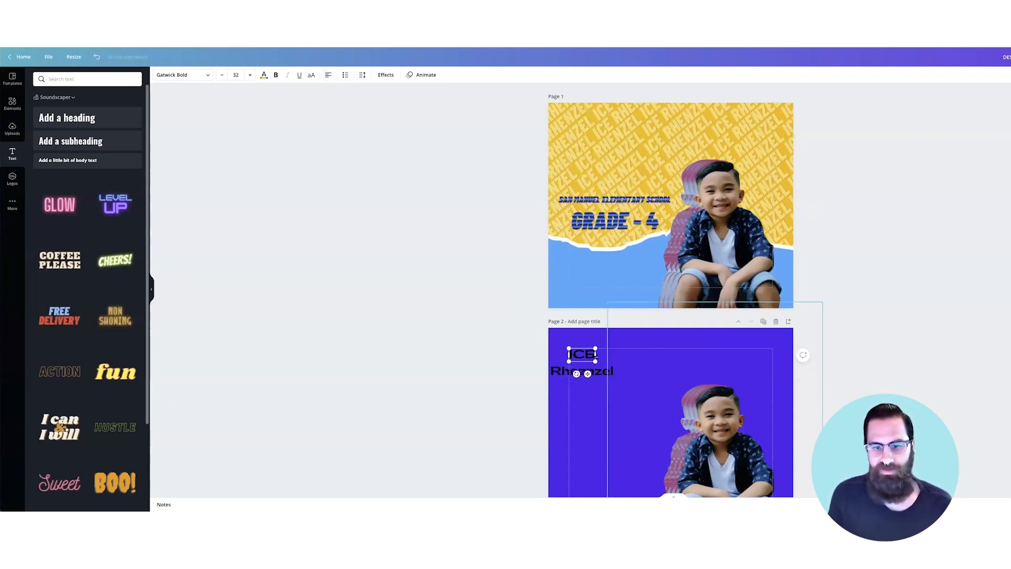
left_click_drag(595, 354, 699, 355)
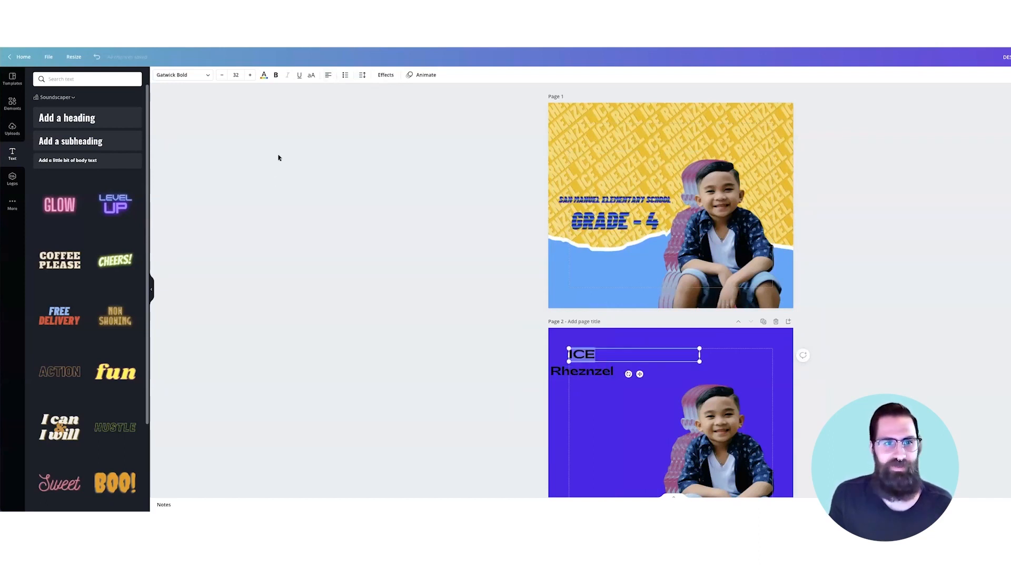
left_click(328, 75)
left_click(328, 75)
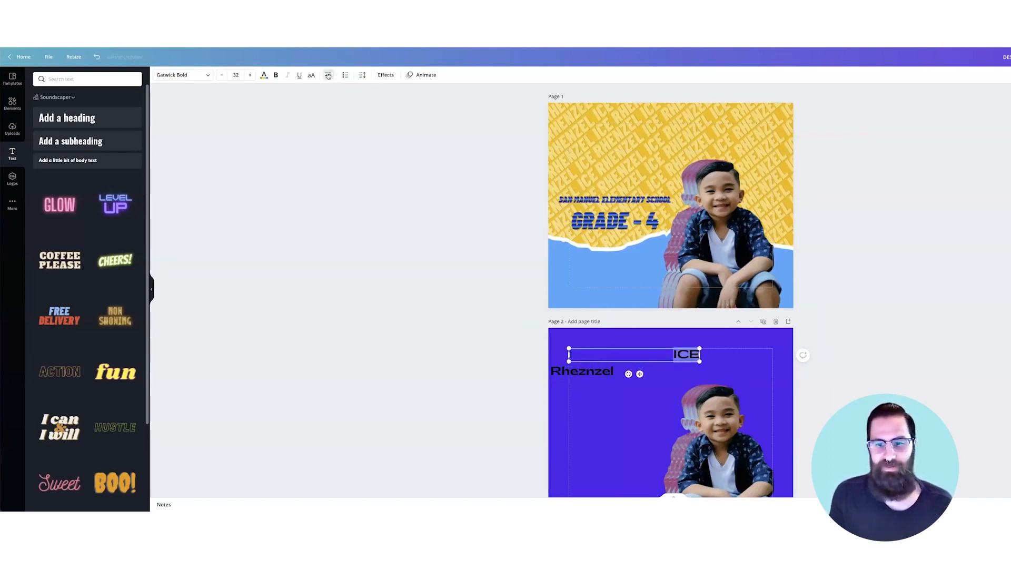
left_click(328, 75)
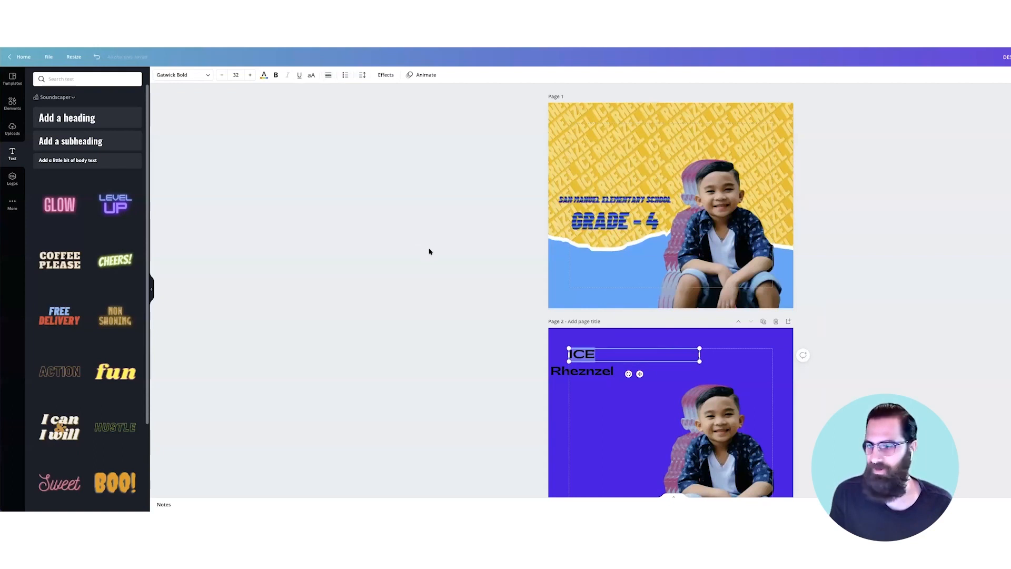
left_click_drag(568, 371, 679, 371)
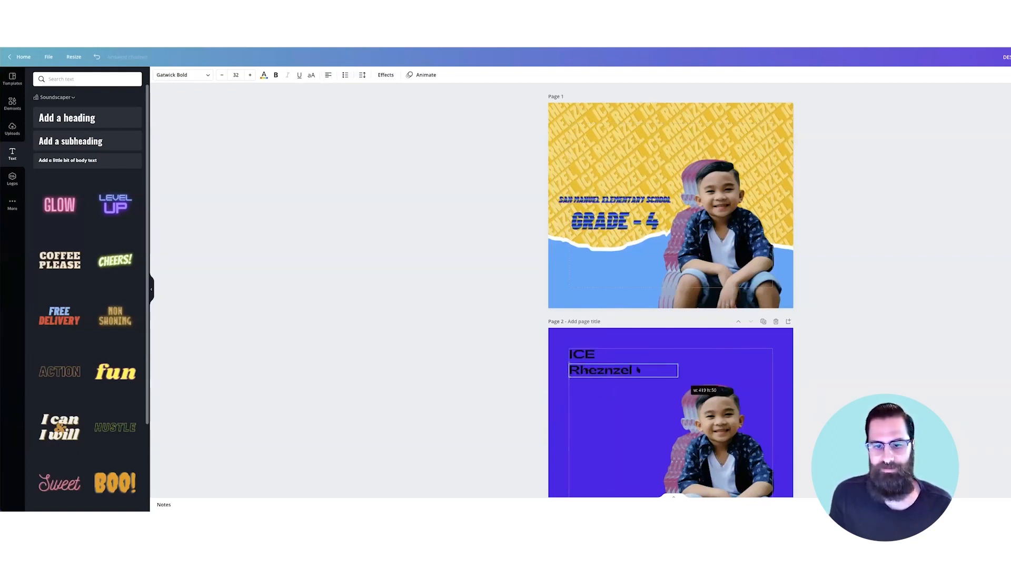
left_click(659, 340)
left_click(596, 316)
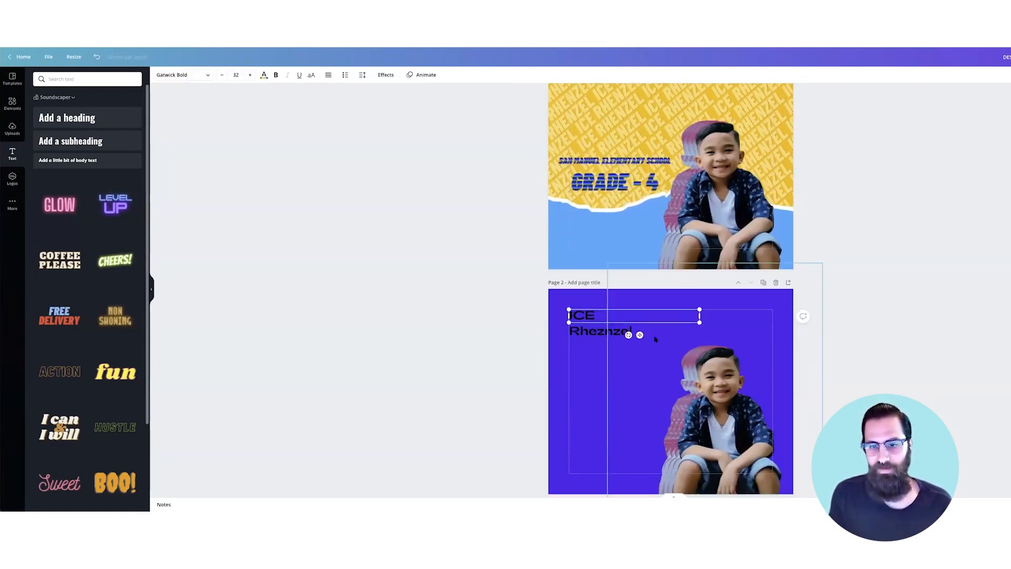
left_click(613, 332, "shift")
left_click_drag(700, 342, 747, 367)
double_click(601, 316)
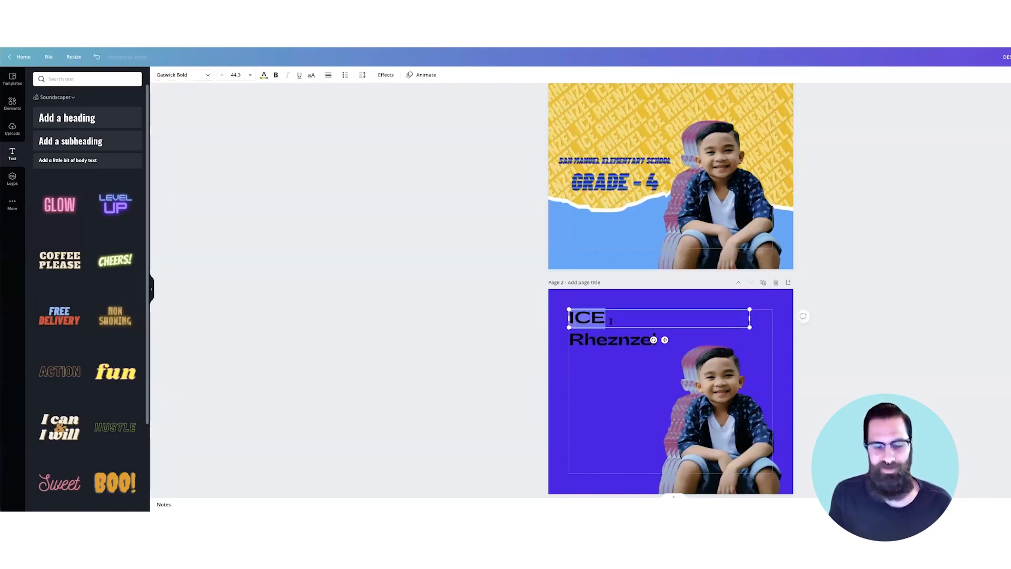
left_click(264, 75)
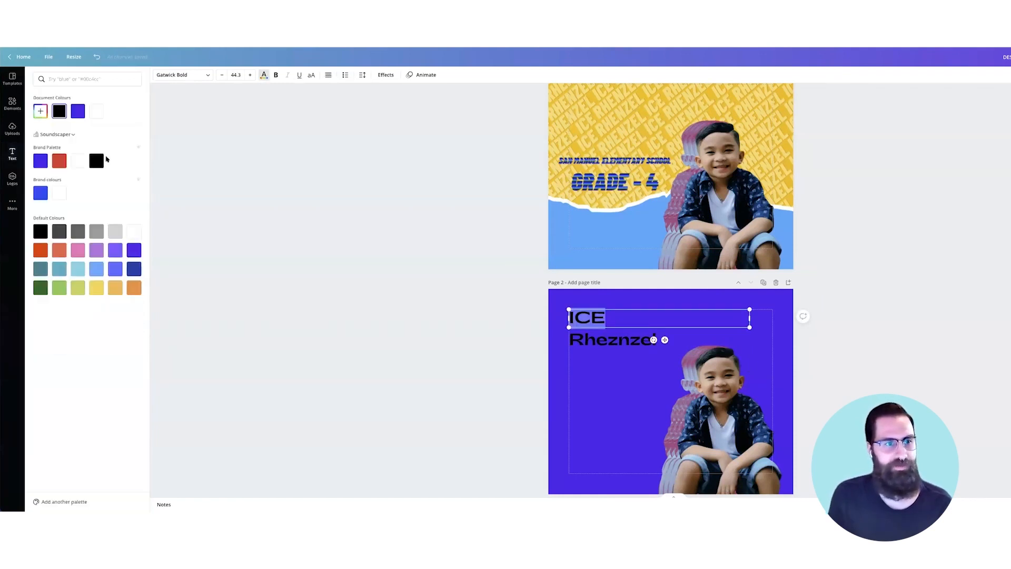
left_click(78, 161)
double_click(640, 341)
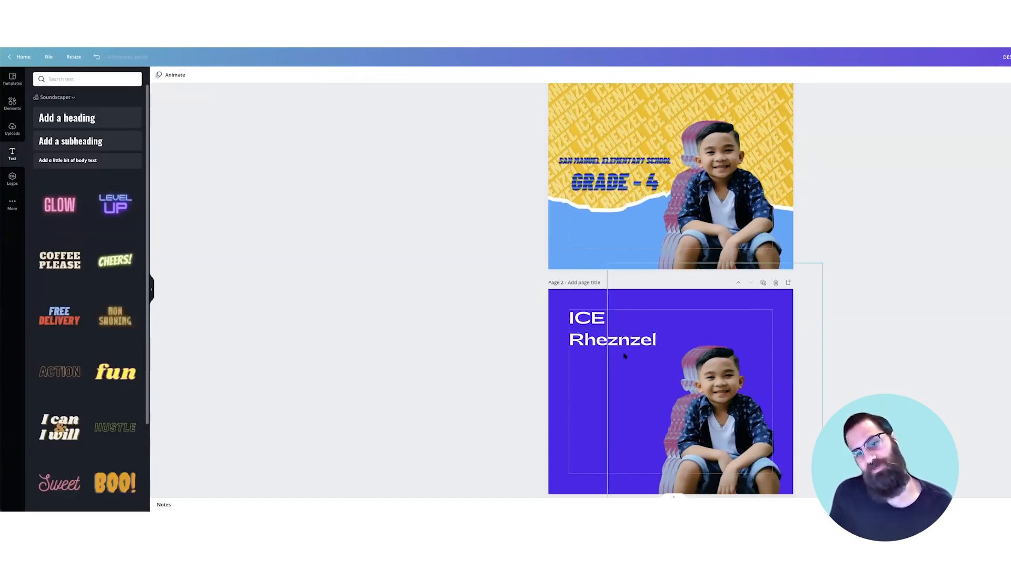
left_click(599, 320)
left_click_drag(605, 318, 564, 317)
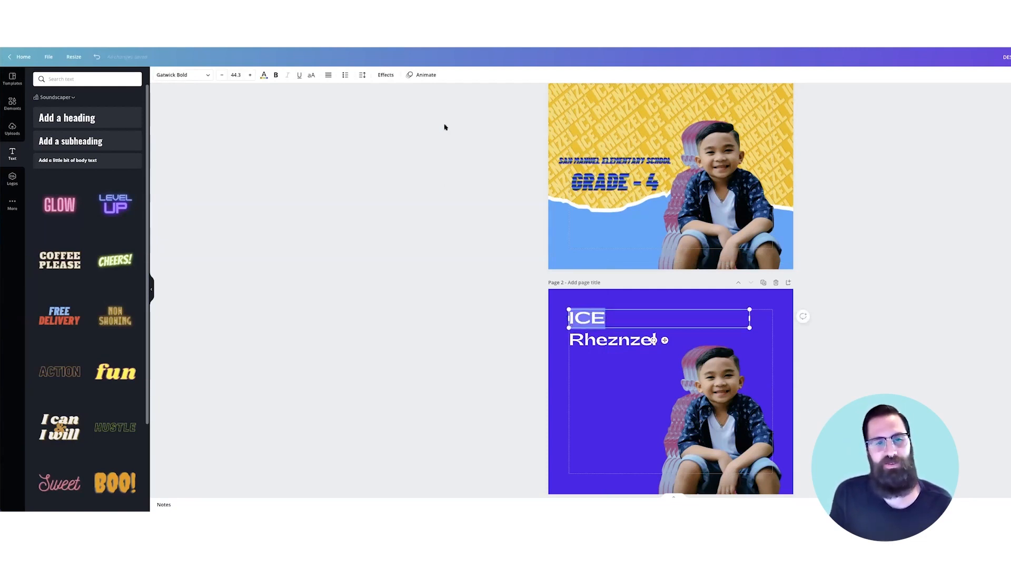
left_click(386, 76)
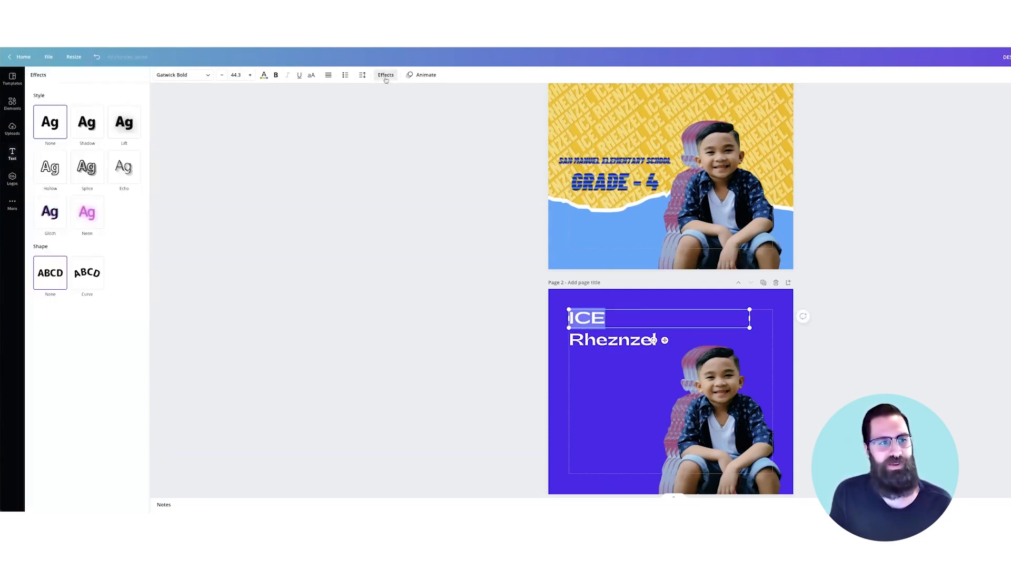
left_click(59, 174)
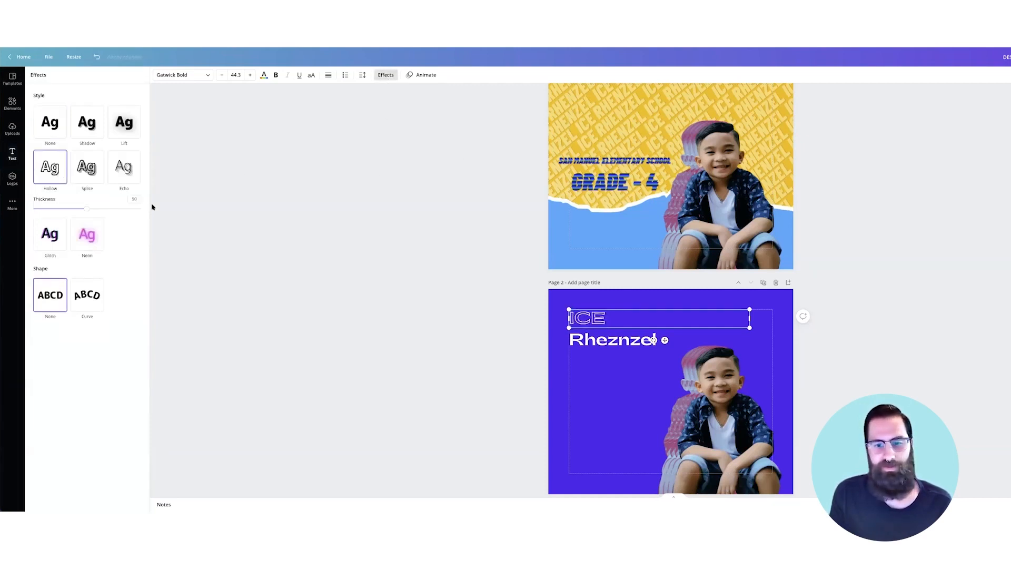
left_click(417, 265)
left_click(622, 343)
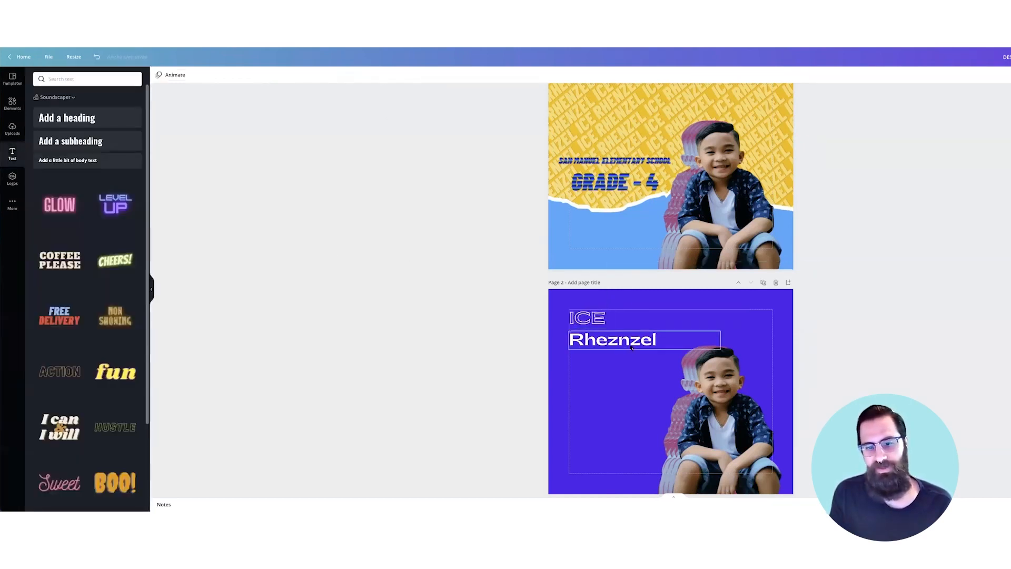
left_click_drag(621, 344, 621, 340)
left_click(425, 332)
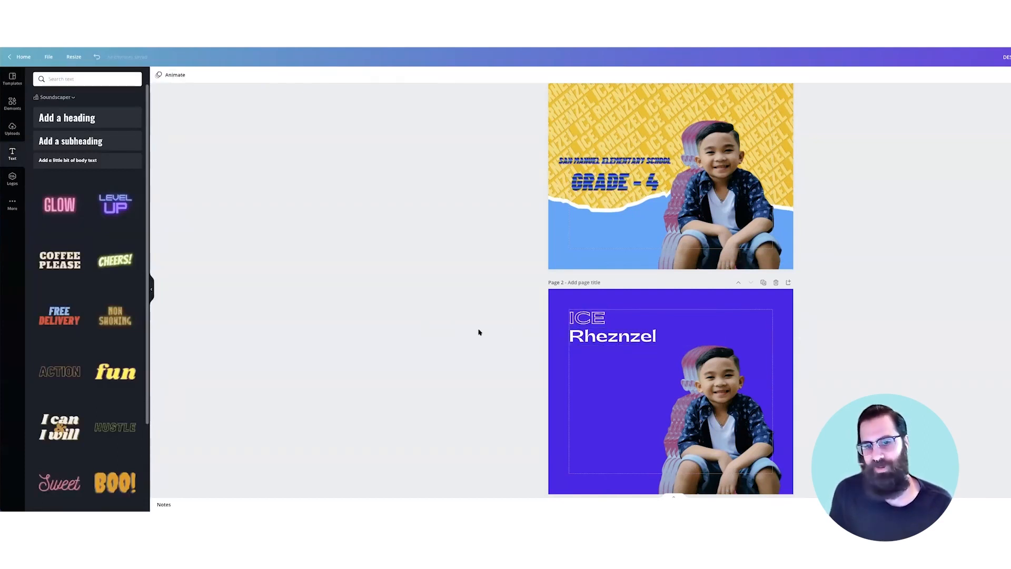
left_click(597, 336)
left_click(598, 318)
left_click(627, 337, "shift")
left_click_drag(750, 346, 757, 356)
left_click(552, 362)
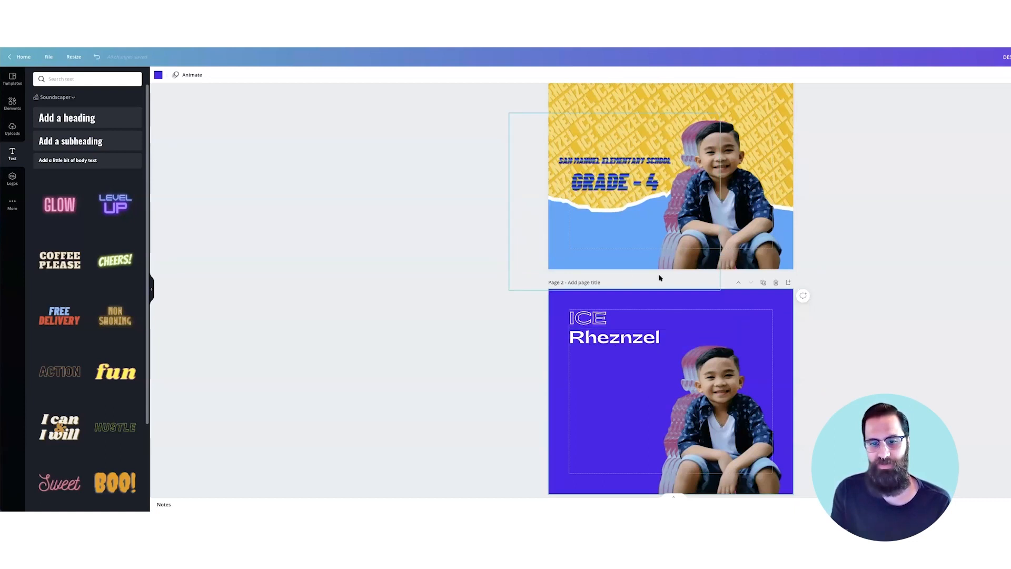
left_click(636, 341)
left_click_drag(636, 341, 632, 467)
double_click(632, 467)
type("Grade")
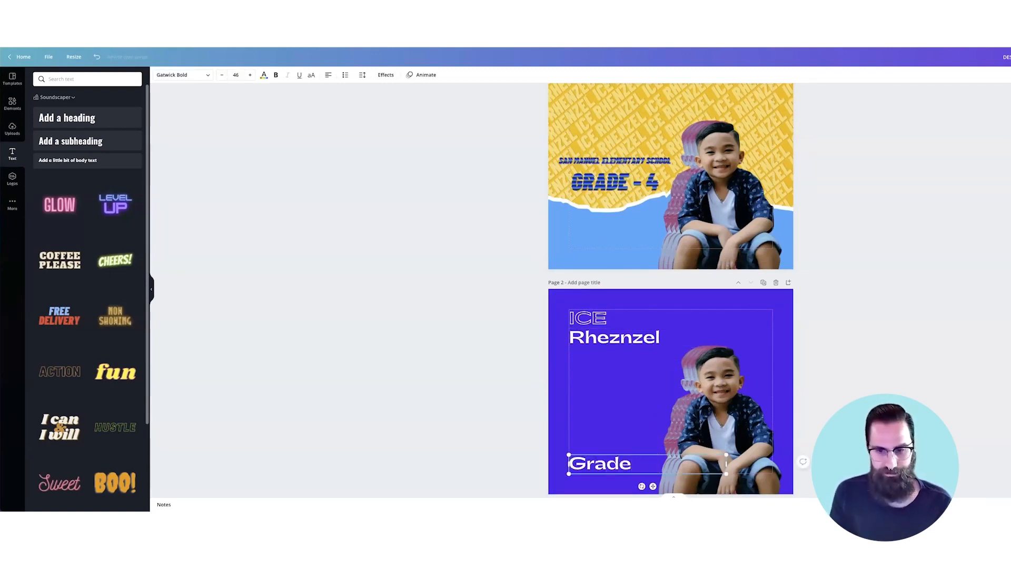
type(" 4")
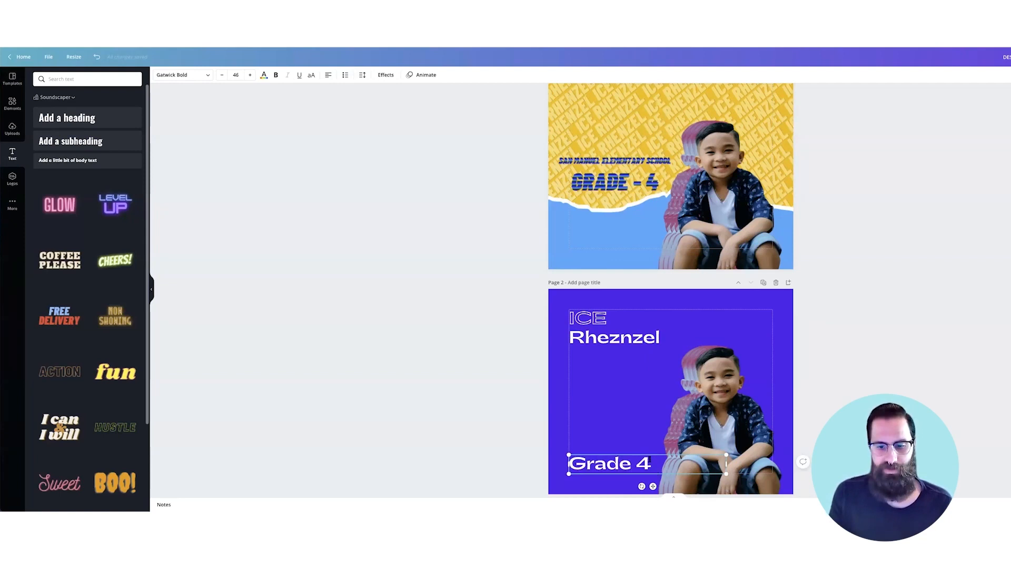
- Shrink 'Grade 4' to about size 28 and move it to the bottom-left margin
key("ctrl+a")
left_click(222, 77)
left_click(221, 76)
left_click(222, 77)
left_click(222, 77)
left_click(221, 77)
left_click(222, 77)
left_click(222, 77)
left_click(222, 77)
left_click(222, 77)
left_click(575, 411)
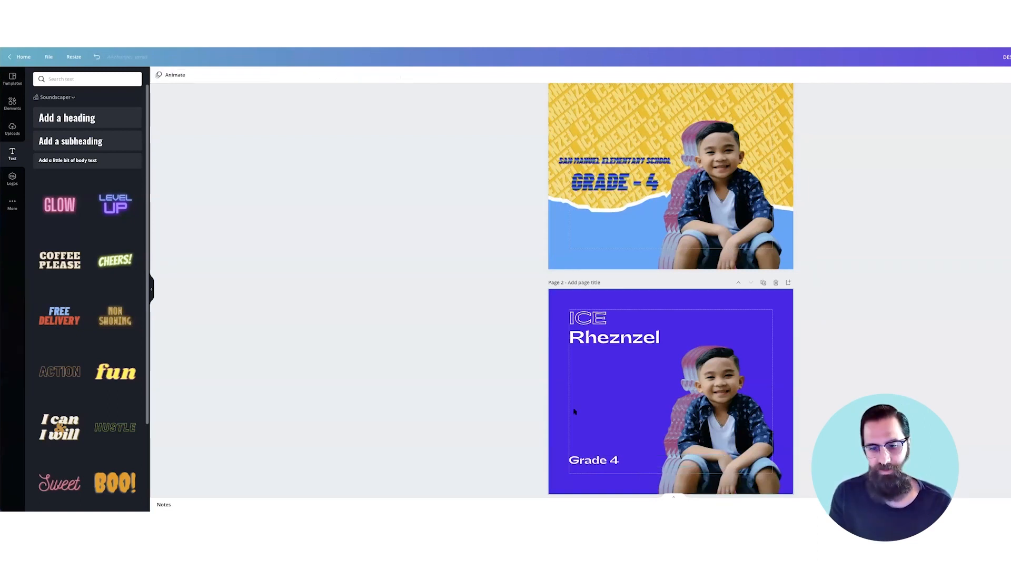
left_click_drag(606, 462, 605, 469)
left_click(621, 430)
left_click(622, 429)
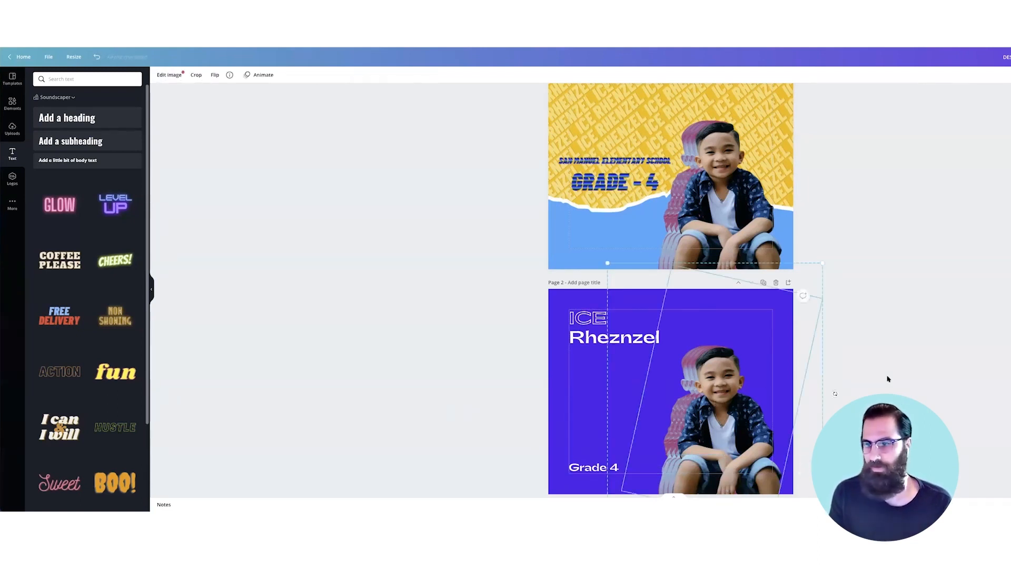
- Enlarge the boy cutout from its top-right corner and nudge it slightly left
left_click_drag(820, 261, 846, 227)
left_click_drag(751, 380, 748, 380)
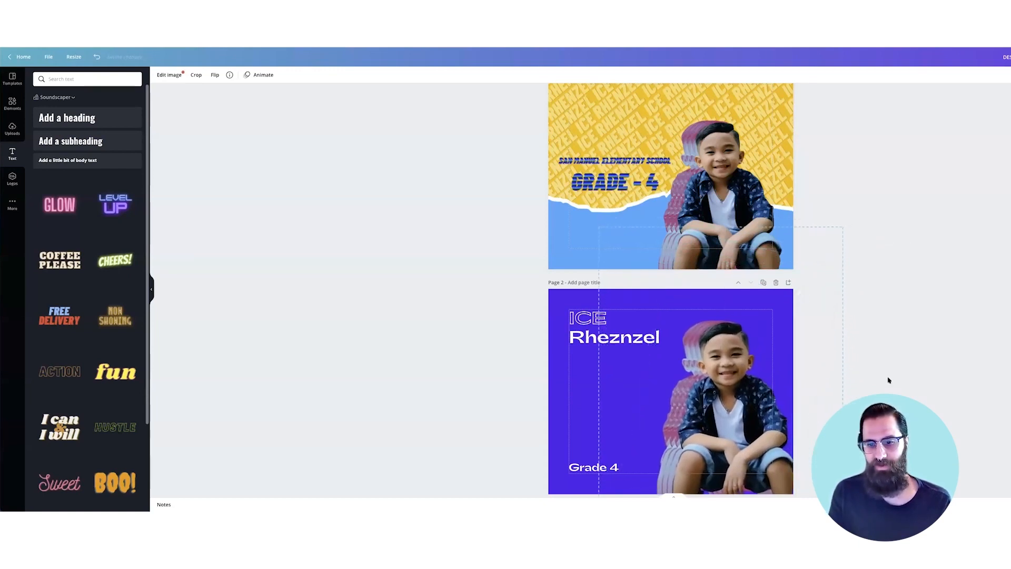
key("Left")
key("Left")
key("Left")
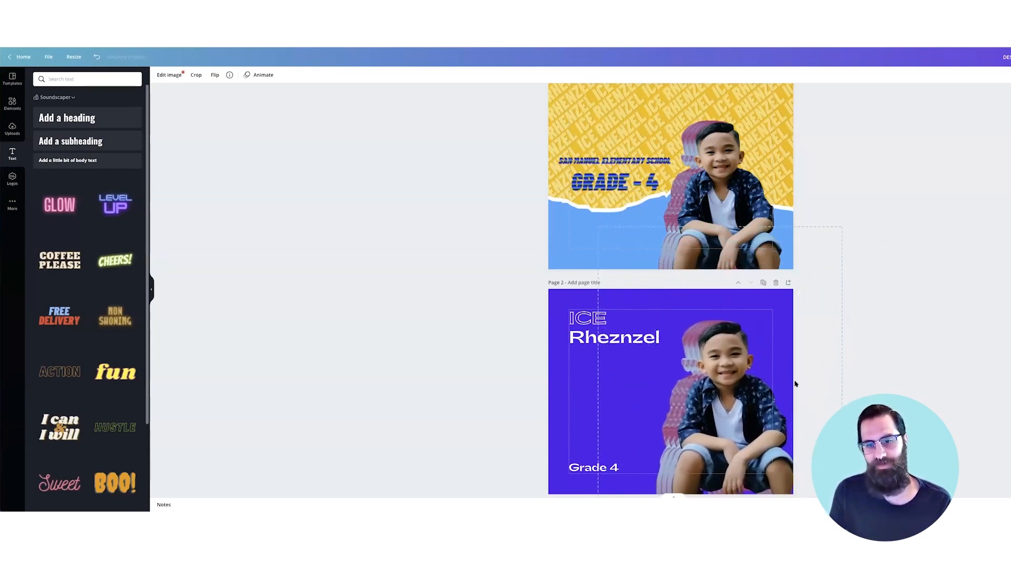
left_click(854, 374)
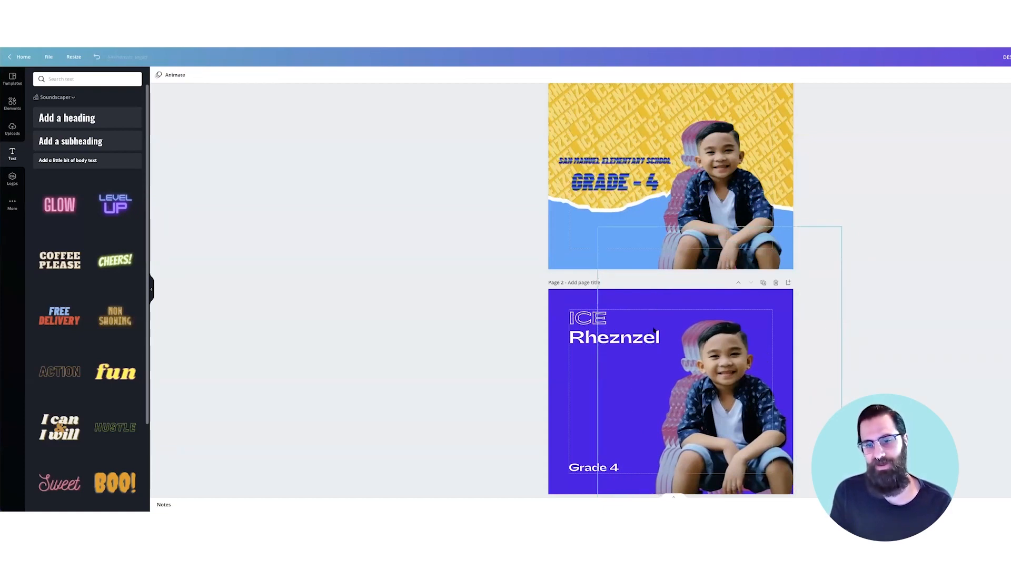
scroll(666, 342, "down", 1)
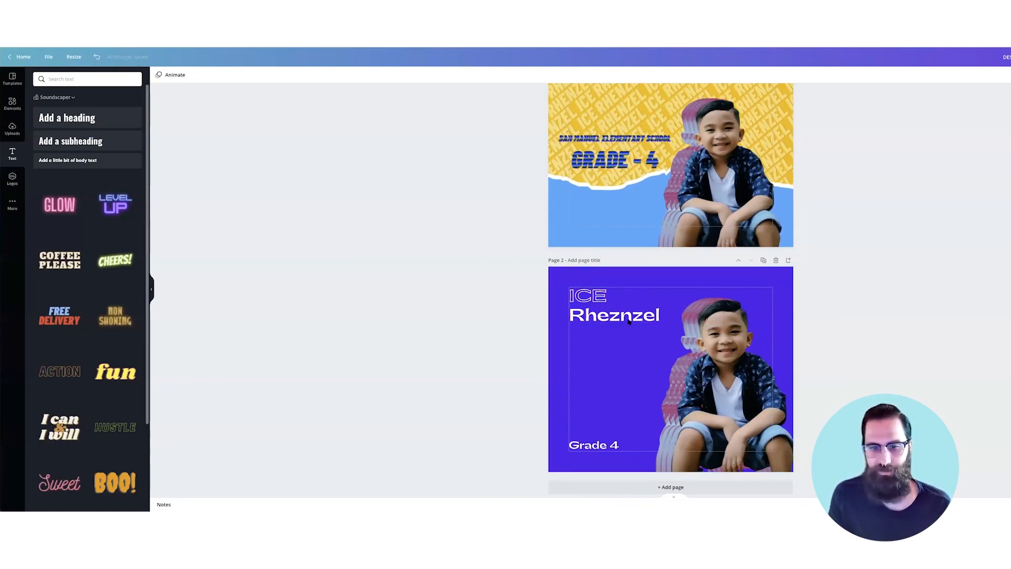
left_click(595, 445)
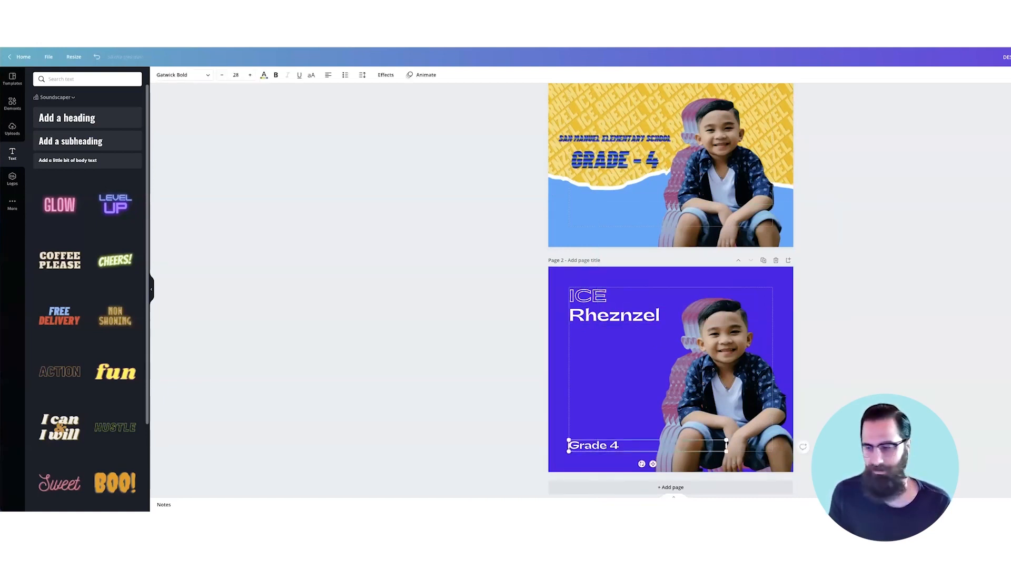
- Duplicate 'Grade 4' above the original and replace its text with 'San Manuel Elementary'
left_click_drag(595, 446, 596, 394)
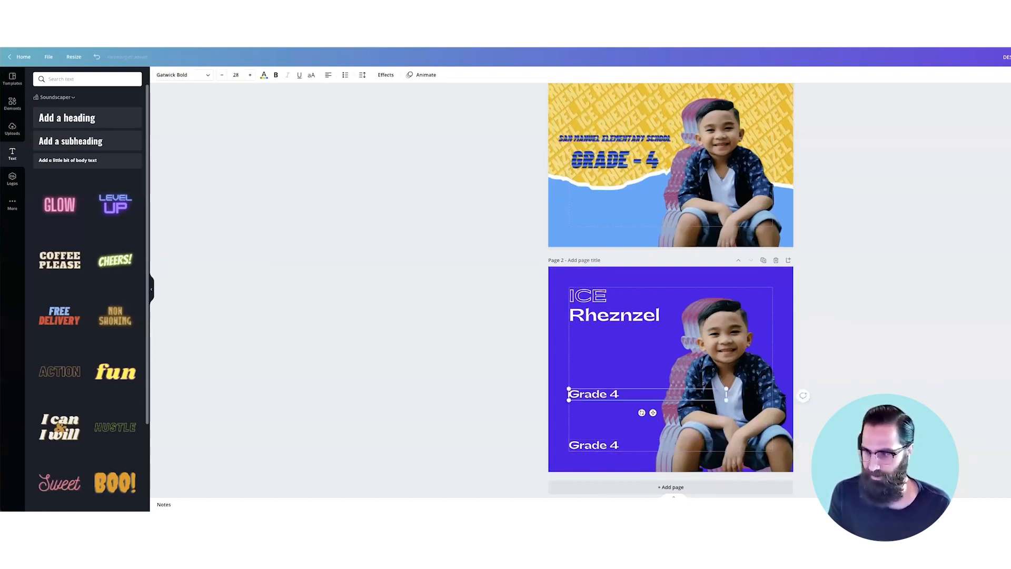
double_click(614, 392)
type("San Manuel Elementary")
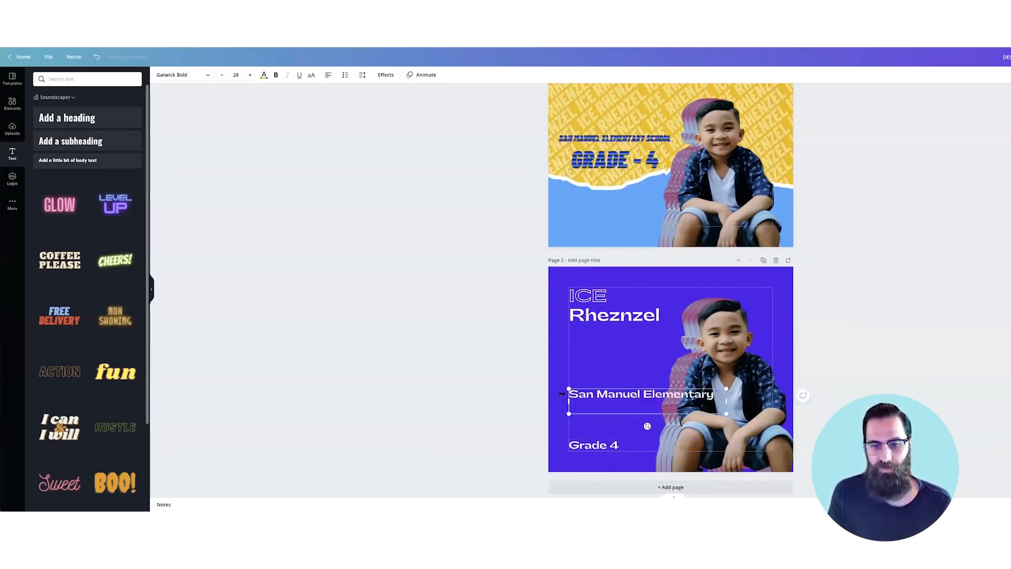
key("ctrl+a")
- Shrink the school name to about 16 pt and rotate it to run vertically
left_click(222, 75)
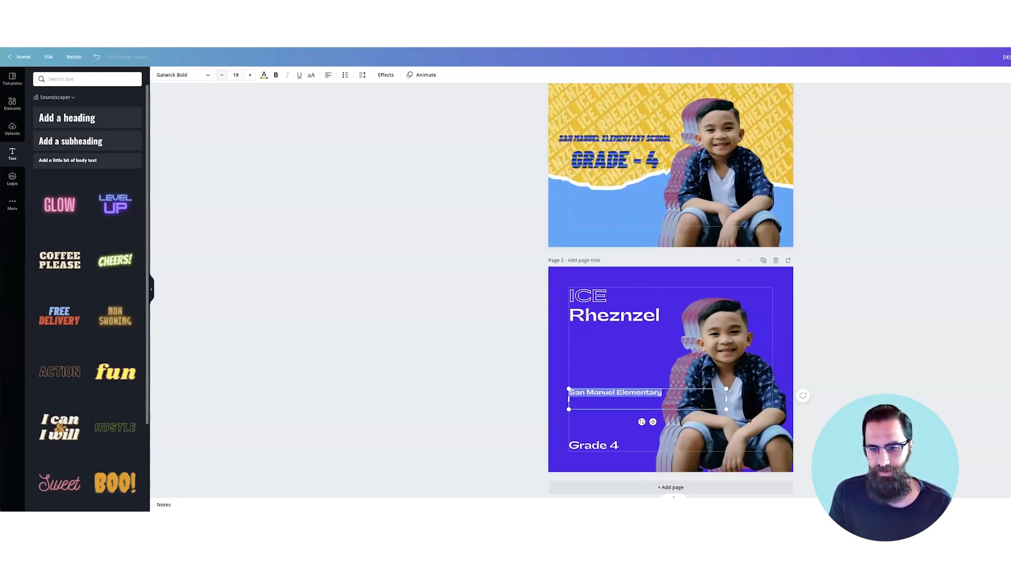
mouse_move(726, 409)
left_mouse_down()
mouse_move(715, 399)
mouse_move(716, 408)
left_mouse_up()
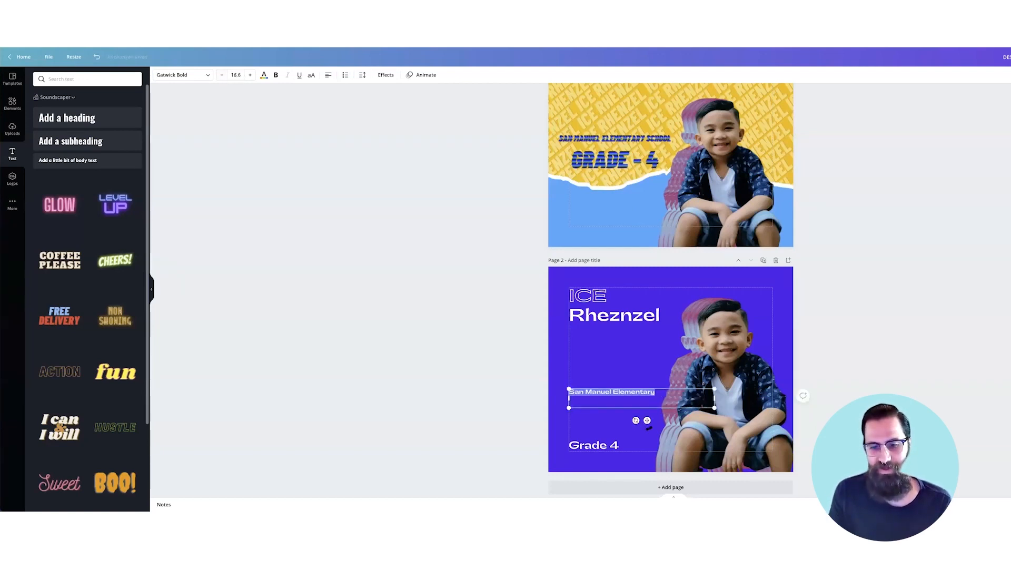
left_click_drag(636, 420, 576, 376)
left_click(576, 376)
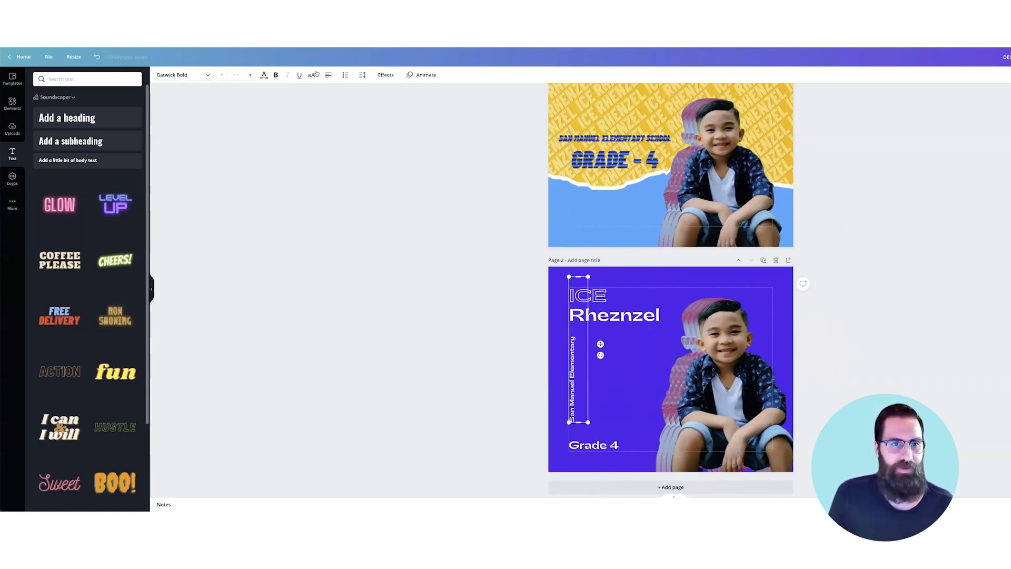
key("ctrl+shift+c")
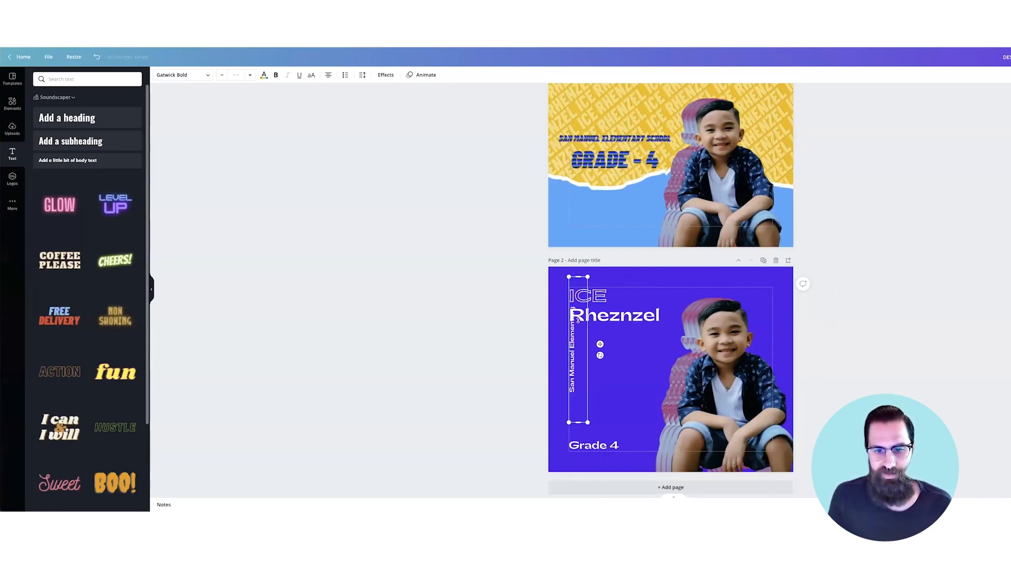
left_click_drag(579, 277, 579, 321)
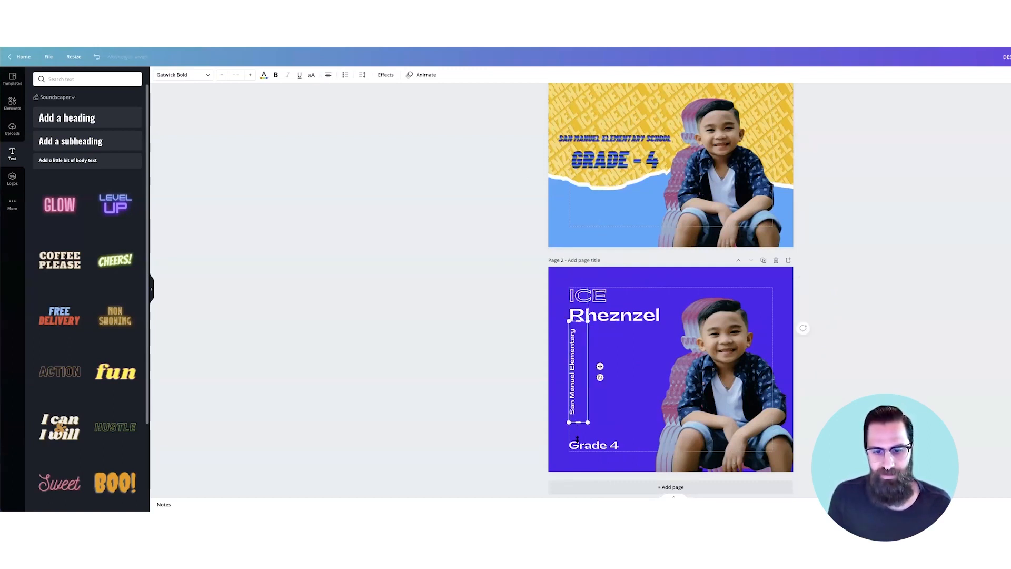
left_click_drag(578, 439, 578, 440)
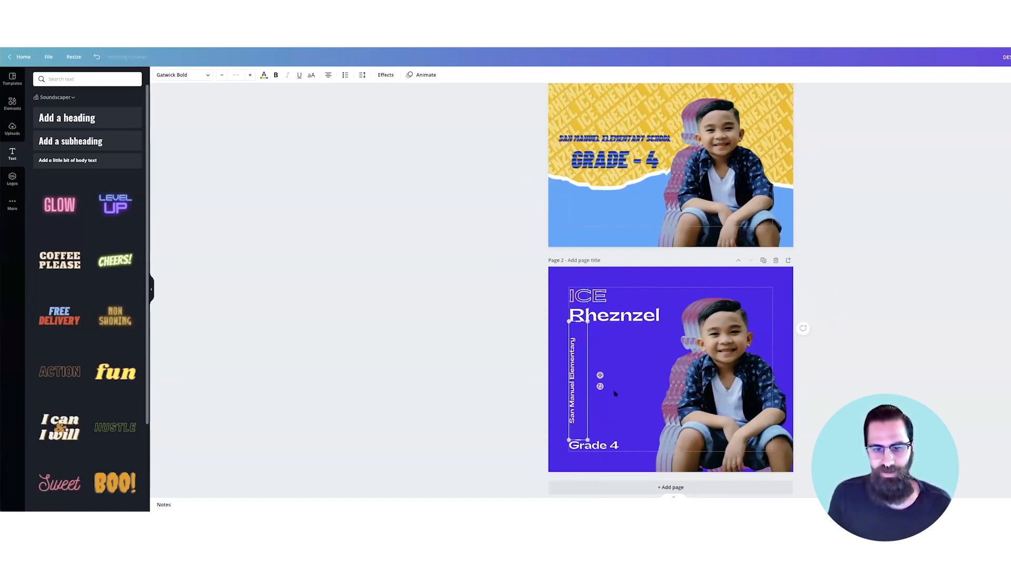
- Set the entire 'San Manuel Elementary' text to font size 15
key("Escape")
double_click(574, 382)
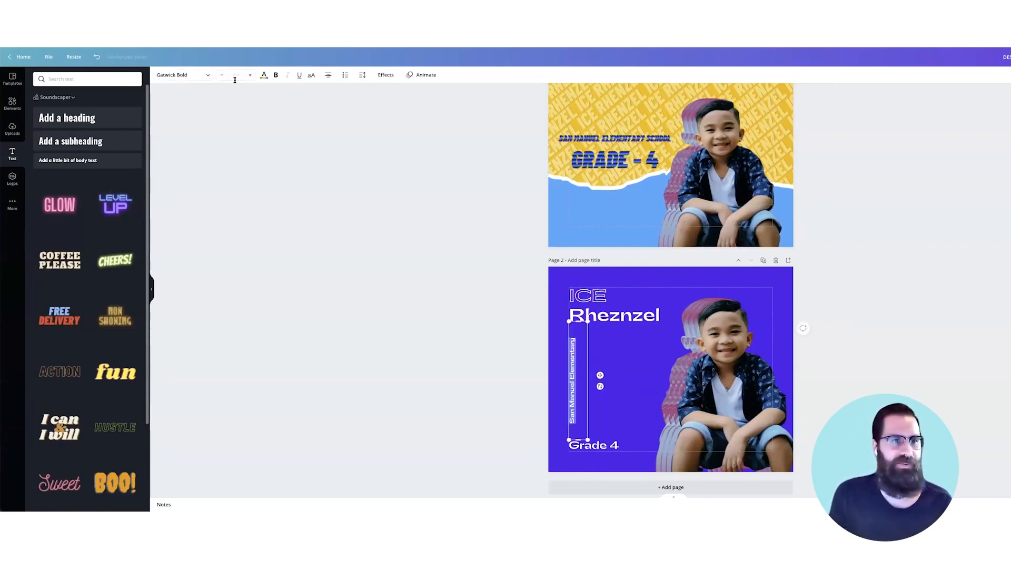
double_click(572, 383)
key("ctrl+a")
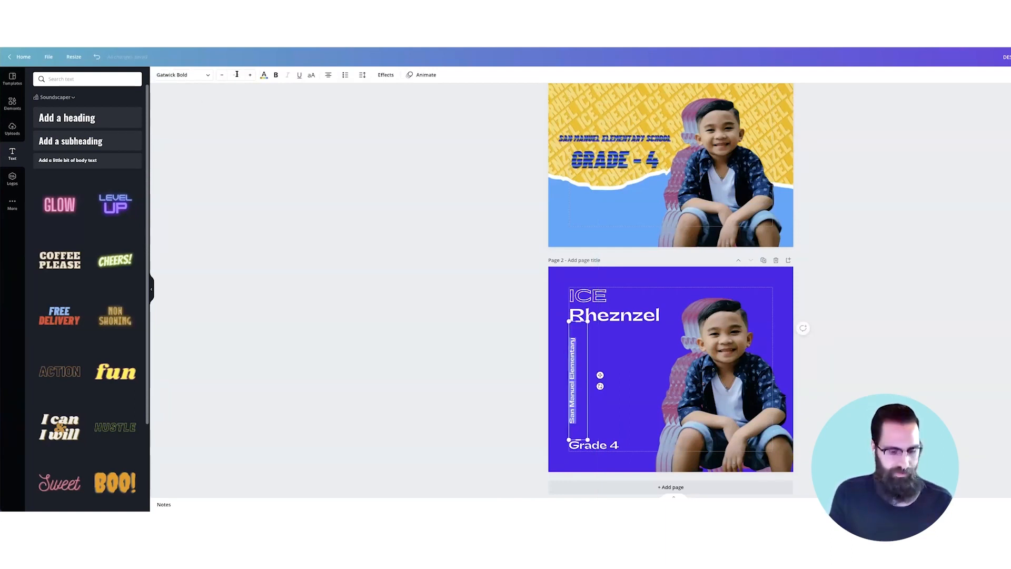
left_click(237, 74)
type("15")
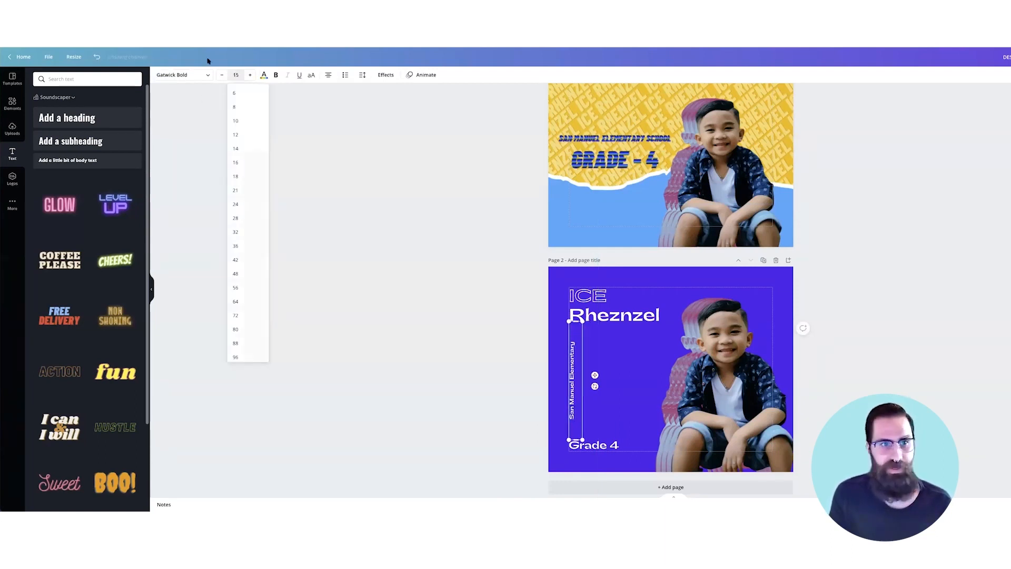
key("Return")
left_click(426, 232)
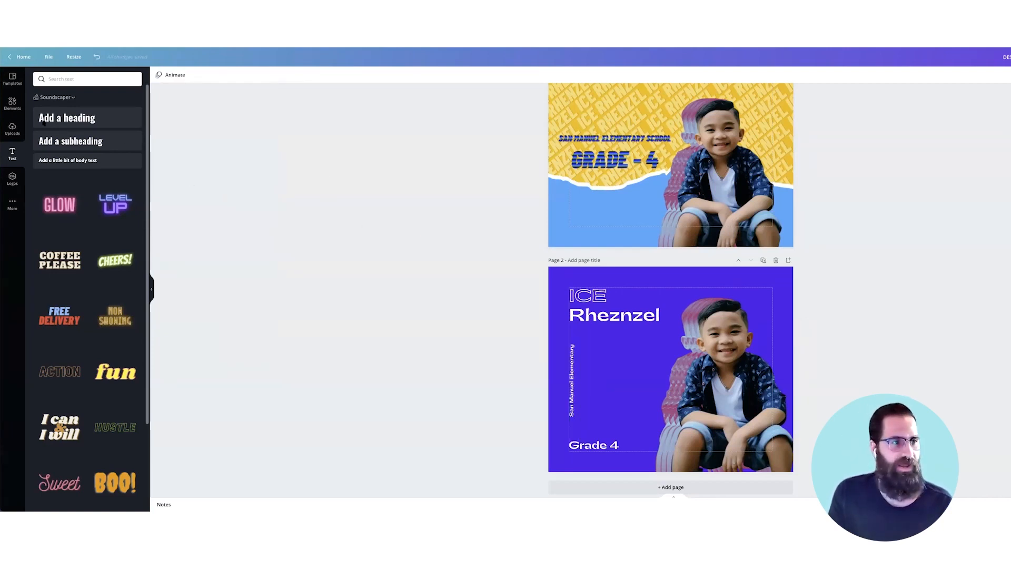
left_click(12, 103)
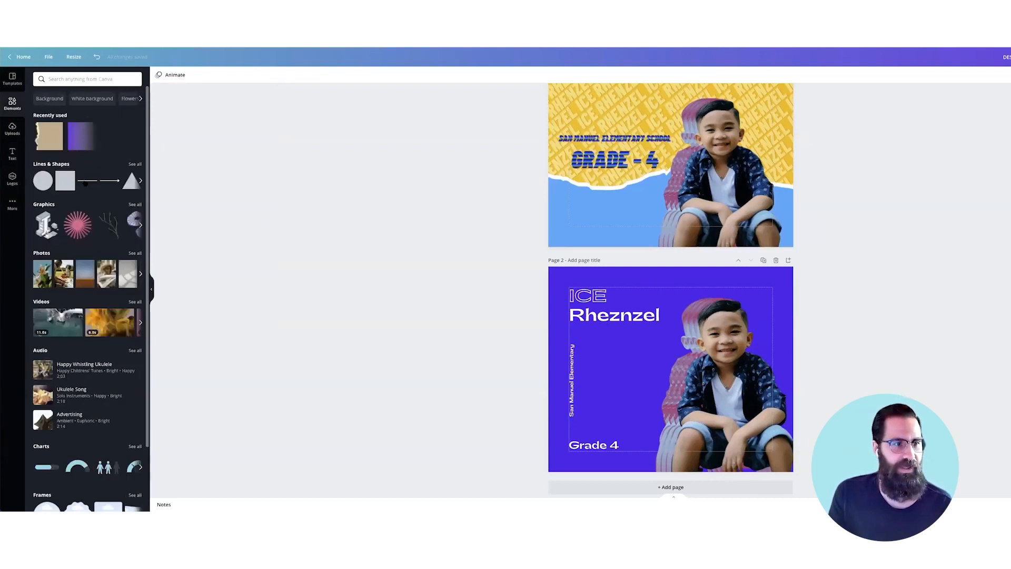
- Add a straight line from Lines & Shapes to page 2 and rotate it vertical
left_click_drag(670, 331, 798, 369)
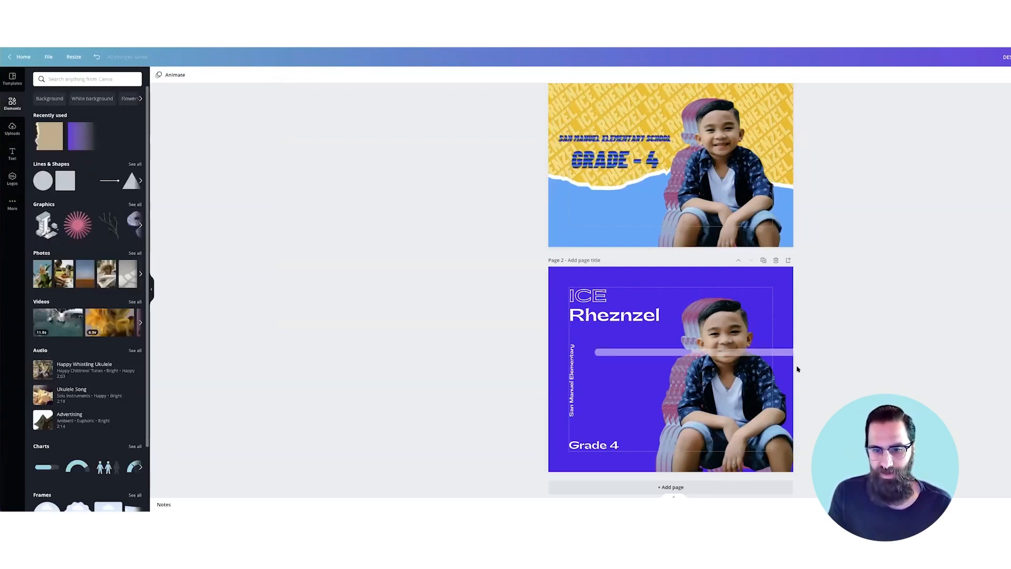
left_click_drag(735, 388, 734, 388)
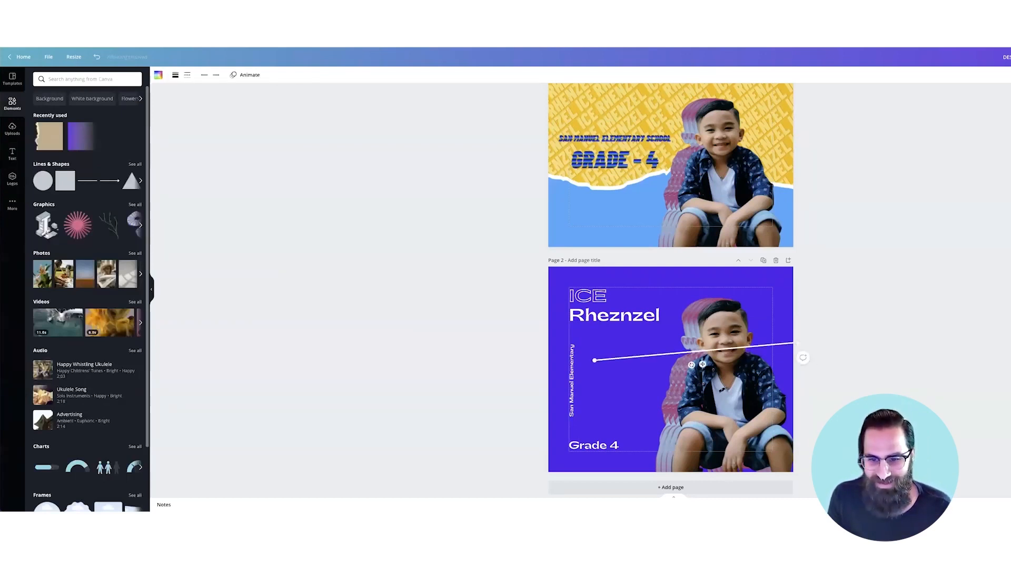
left_click_drag(803, 357, 765, 381)
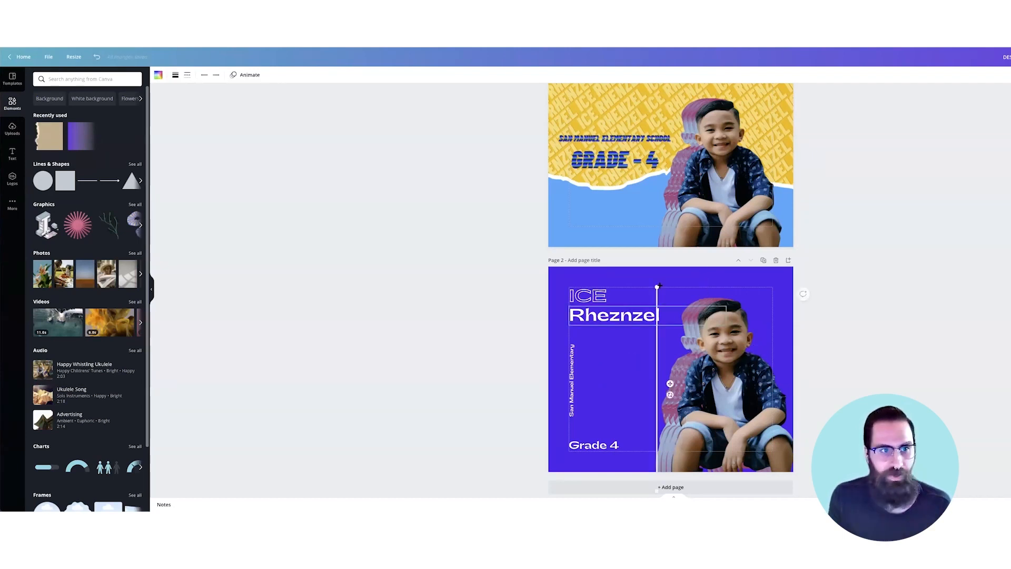
- Position the white line beside the vertical school name and trim it to the text's length
left_click_drag(655, 304, 657, 396)
left_click_drag(580, 360, 578, 363)
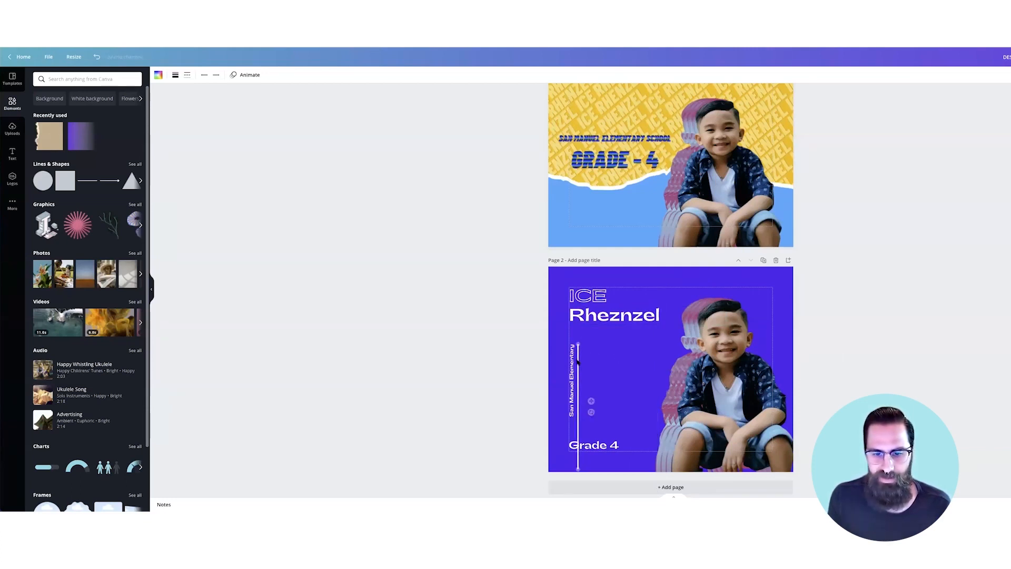
left_click_drag(578, 469, 577, 416)
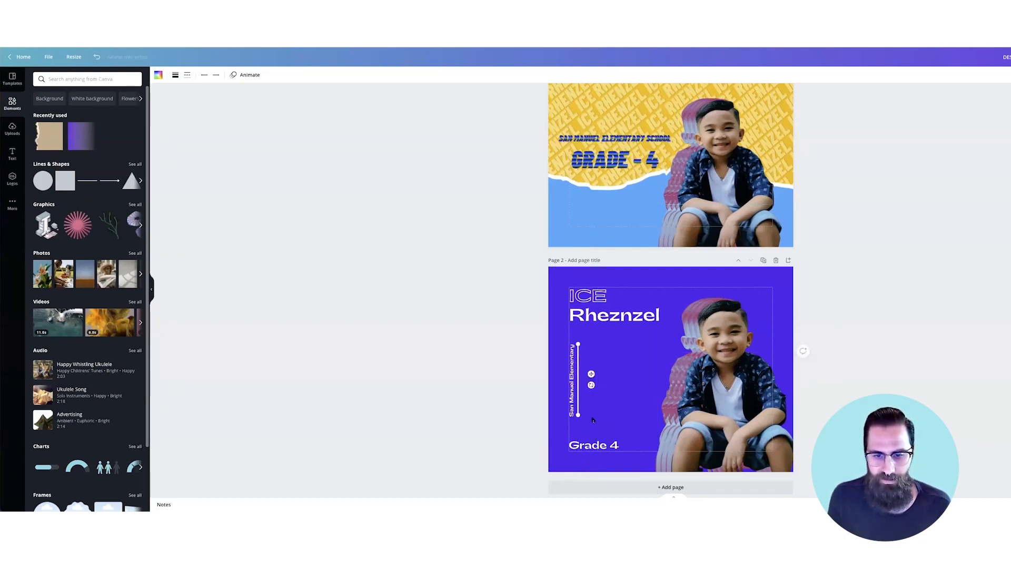
key("super+plus")
key("super+plus")
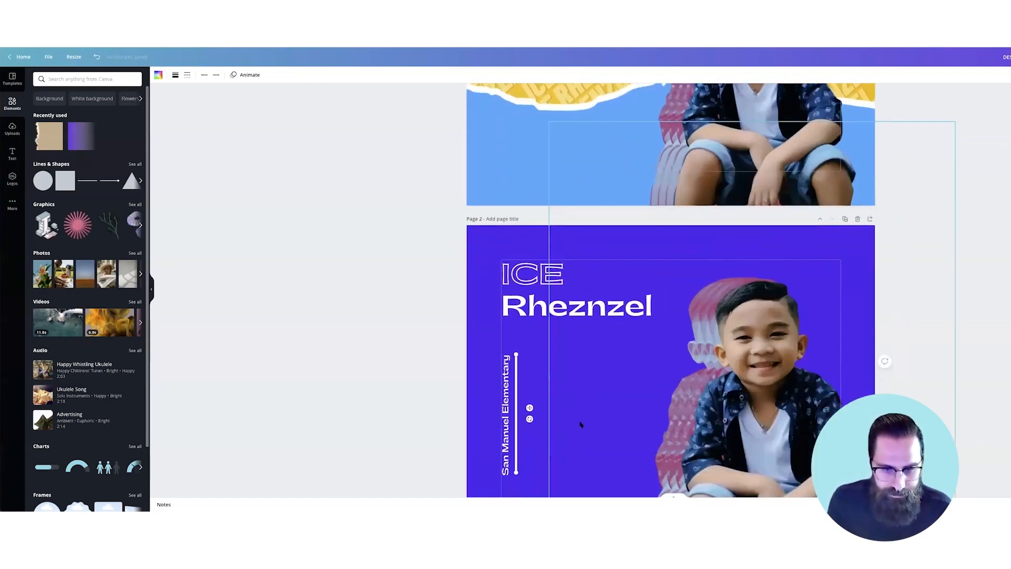
left_click_drag(516, 443, 516, 445)
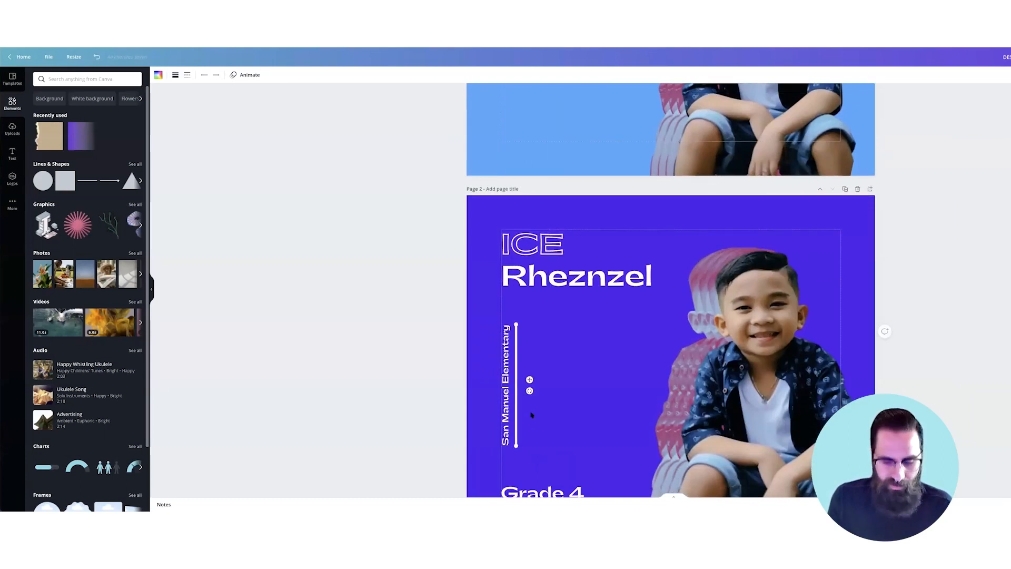
key("super+plus")
key("super+plus")
left_click(518, 415)
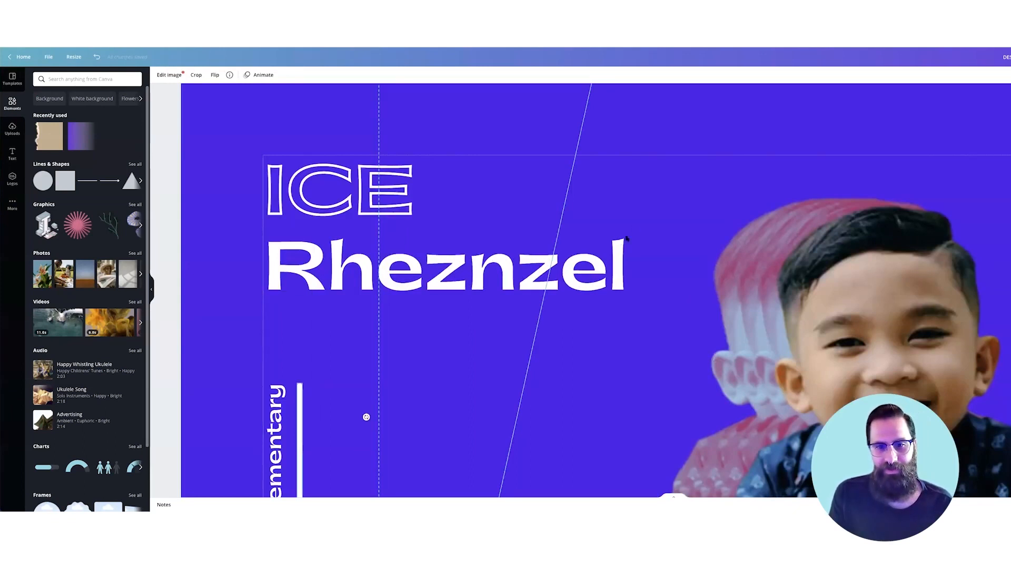
- Zoom in on page 2, select the vertical white line, and open the File menu
scroll(291, 205, "down", 1)
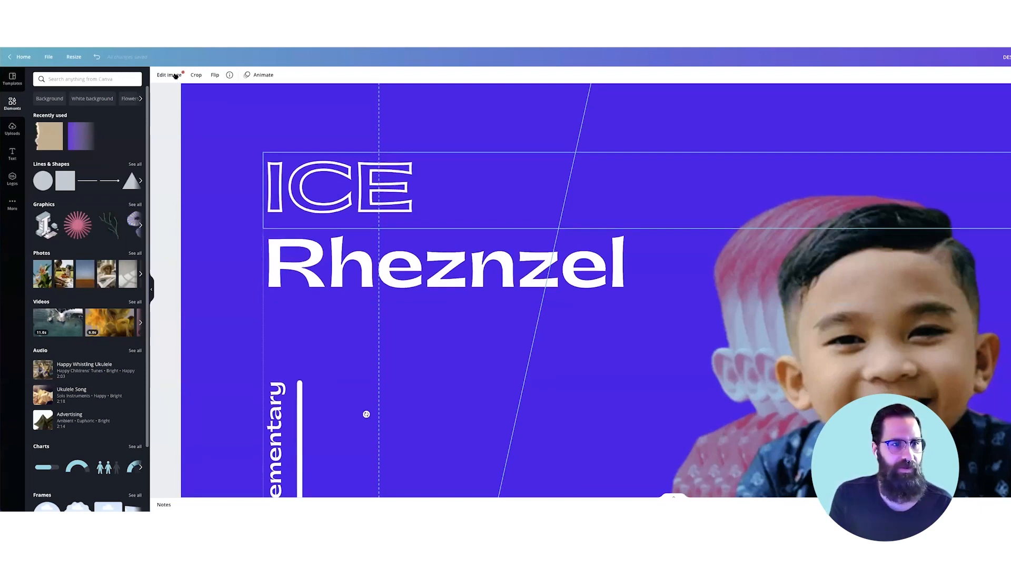
scroll(176, 77, "down", 3)
scroll(187, 76, "down", 1)
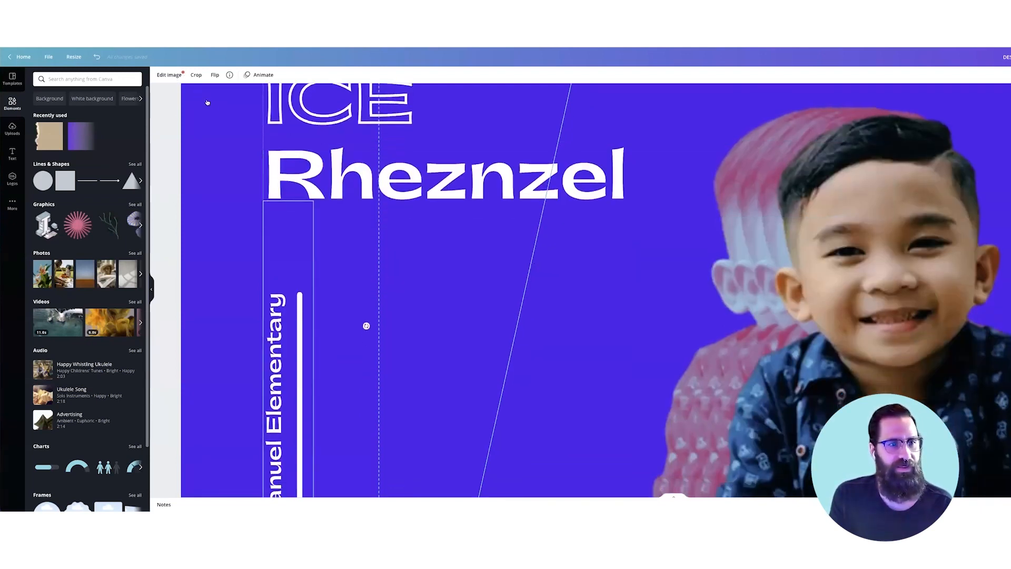
left_click(409, 296)
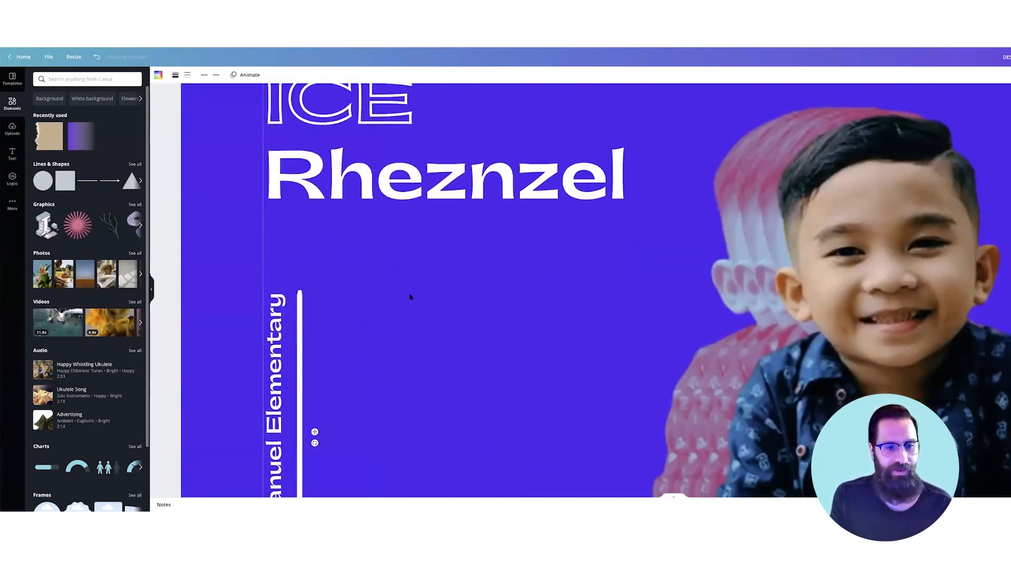
left_click(300, 294)
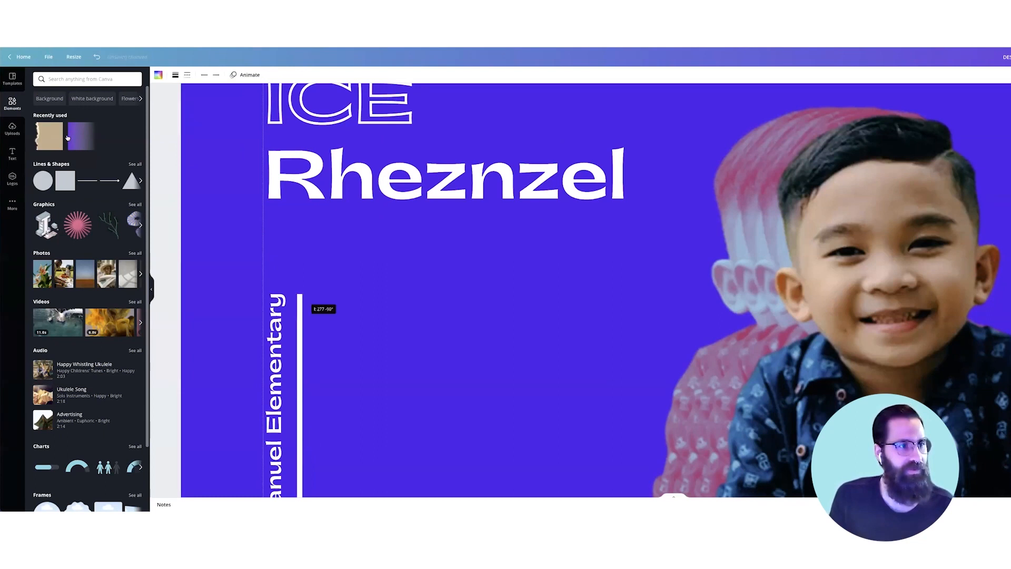
left_click(48, 57)
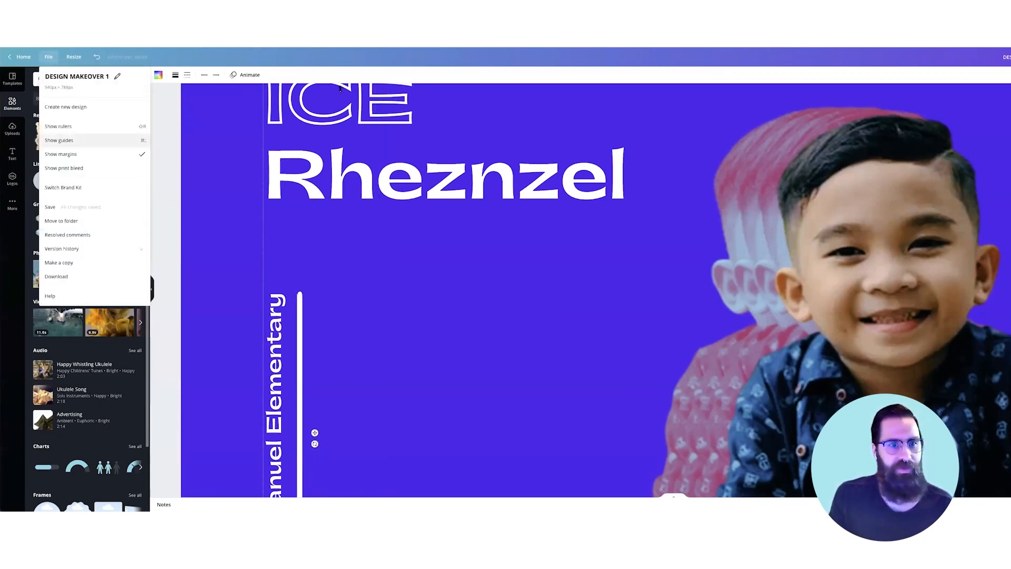